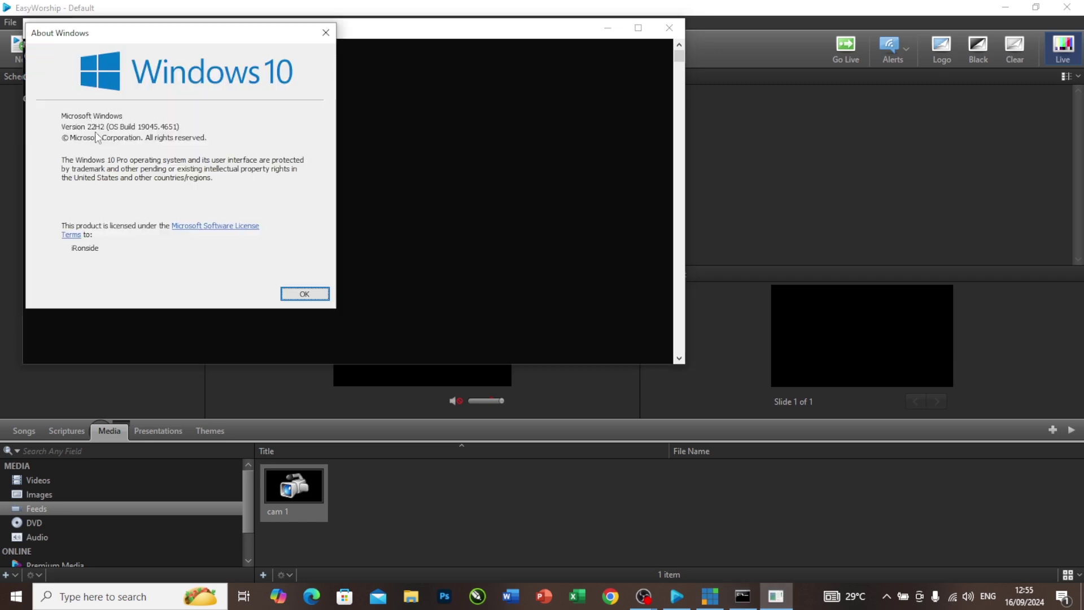
Show the Songs library with 'You May Have The Joy Bells' loaded in preview.
click(236, 195)
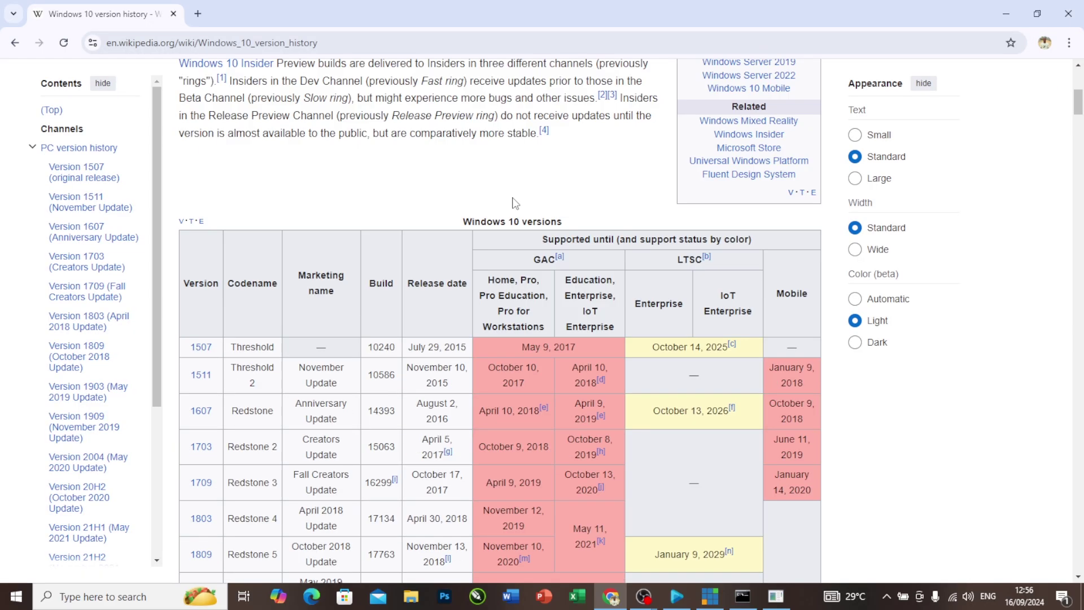
scroll(212, 299, down, 10)
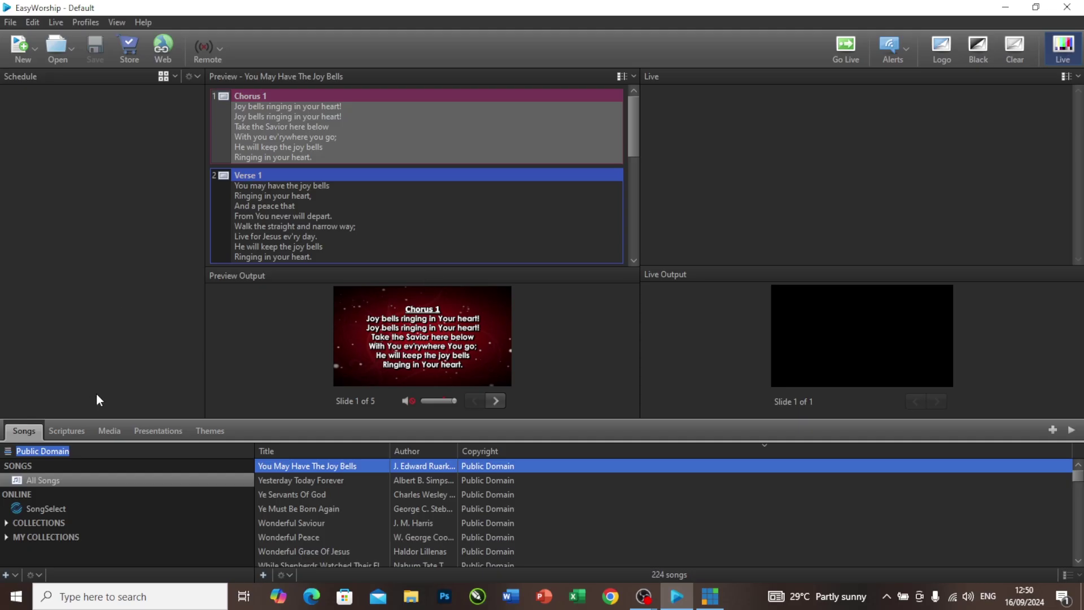
Create a Media feed named 'cam 1' with Iriun Webcam as its input device.
click(111, 430)
click(48, 508)
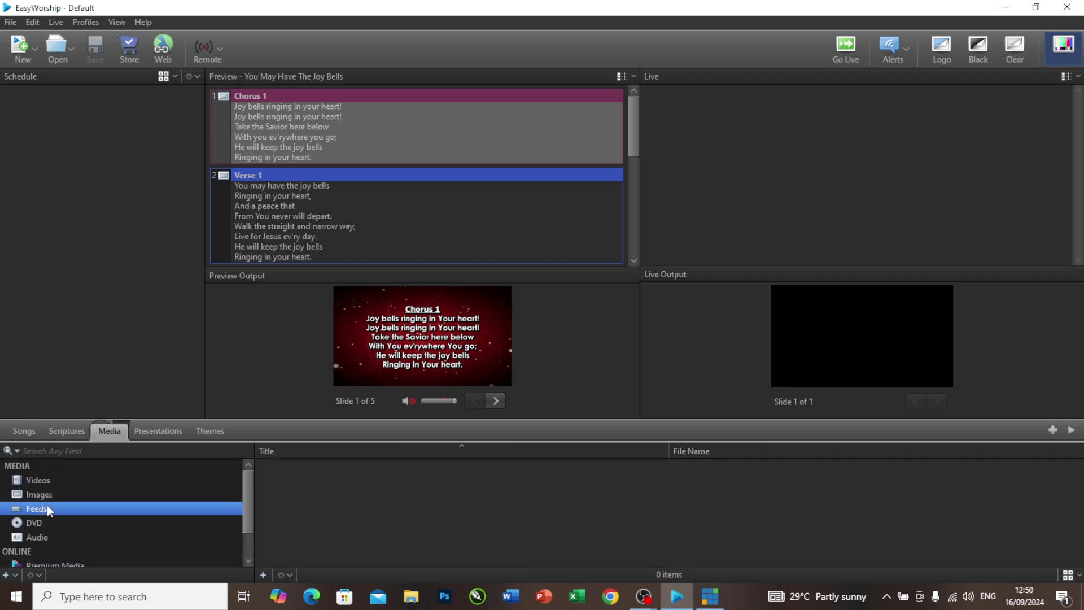
click(263, 574)
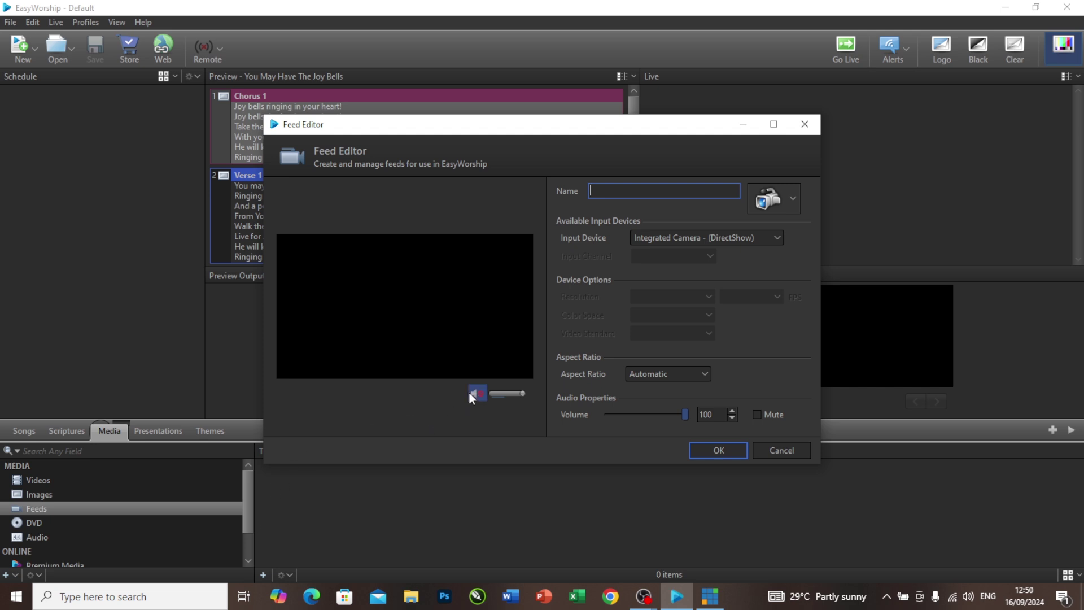
text(cam 1)
click(722, 237)
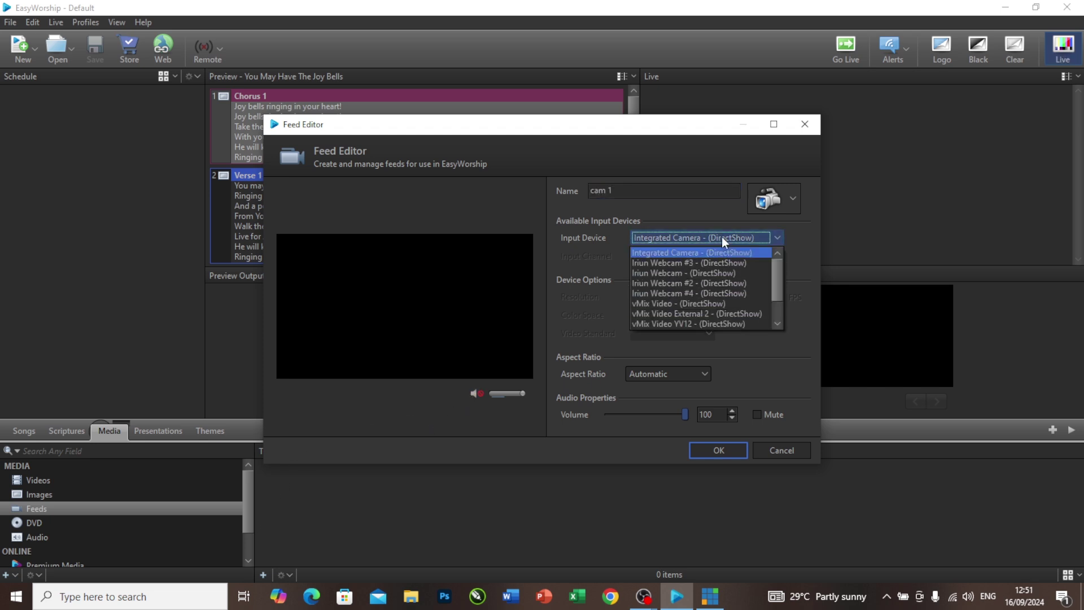
click(710, 273)
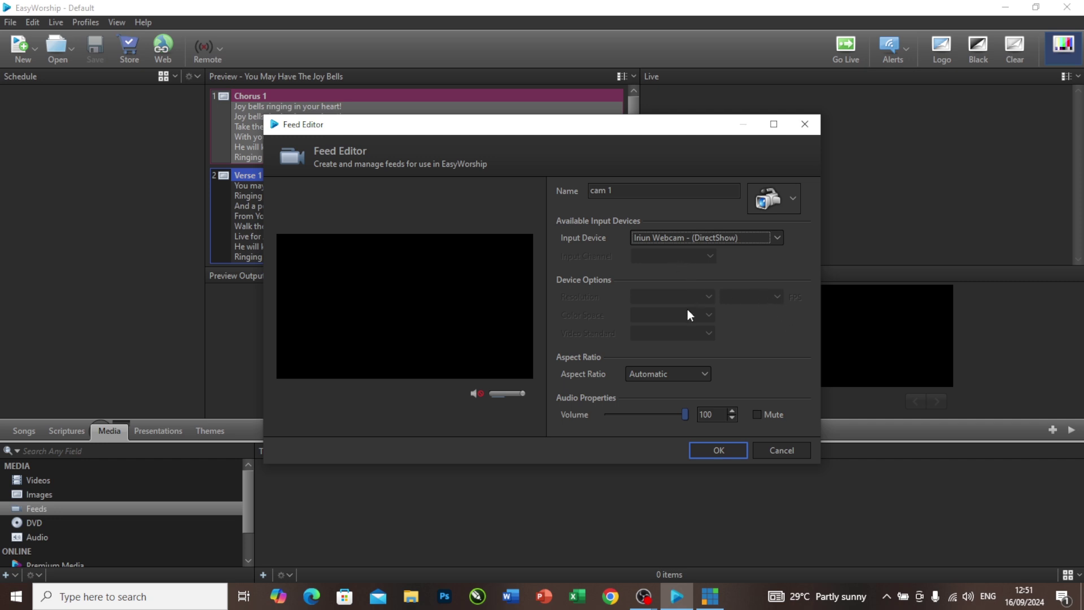
click(724, 446)
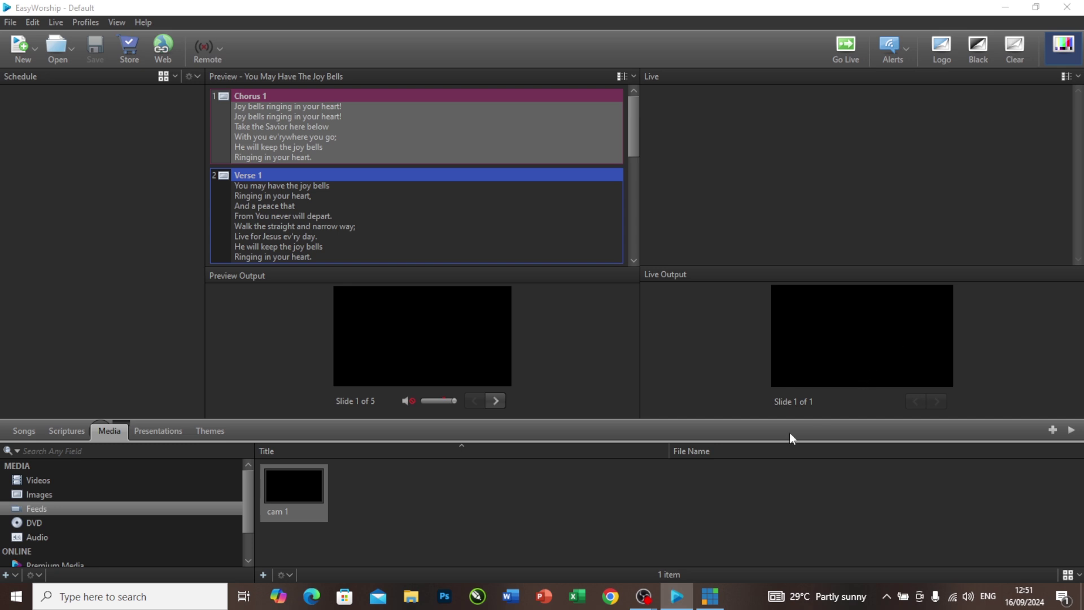
Try adding Iriun Webcam as a vMix camera input, dismiss the access-blocked error, and cancel.
click(710, 596)
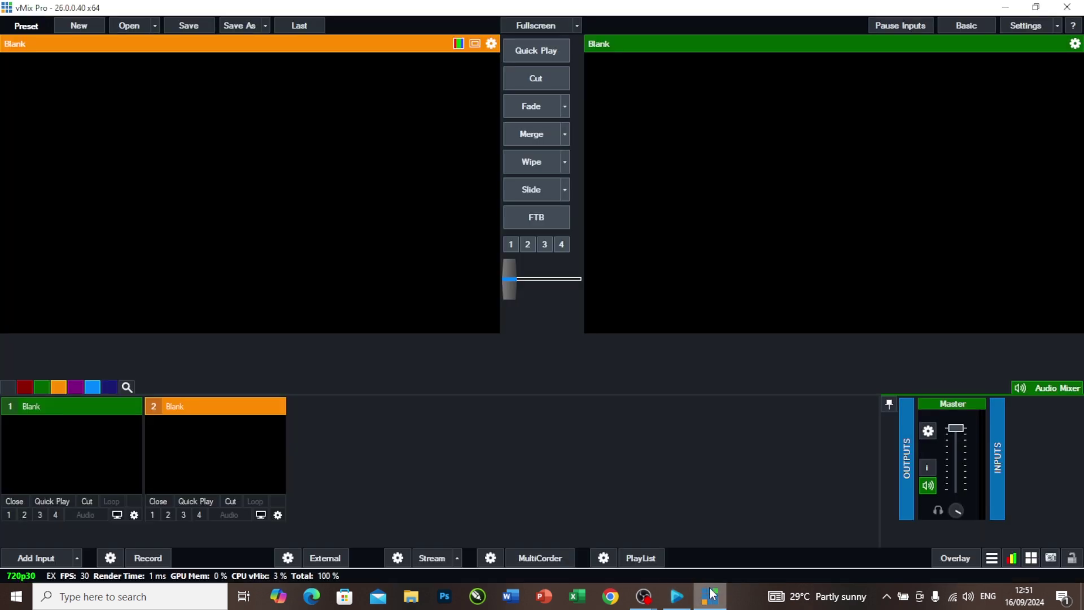
click(41, 557)
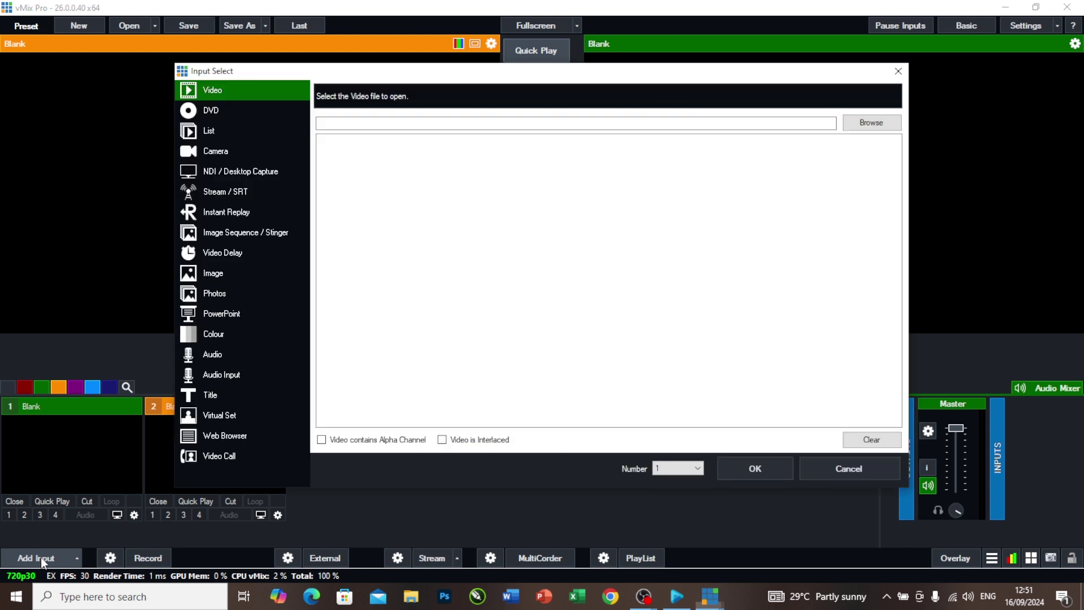
click(226, 154)
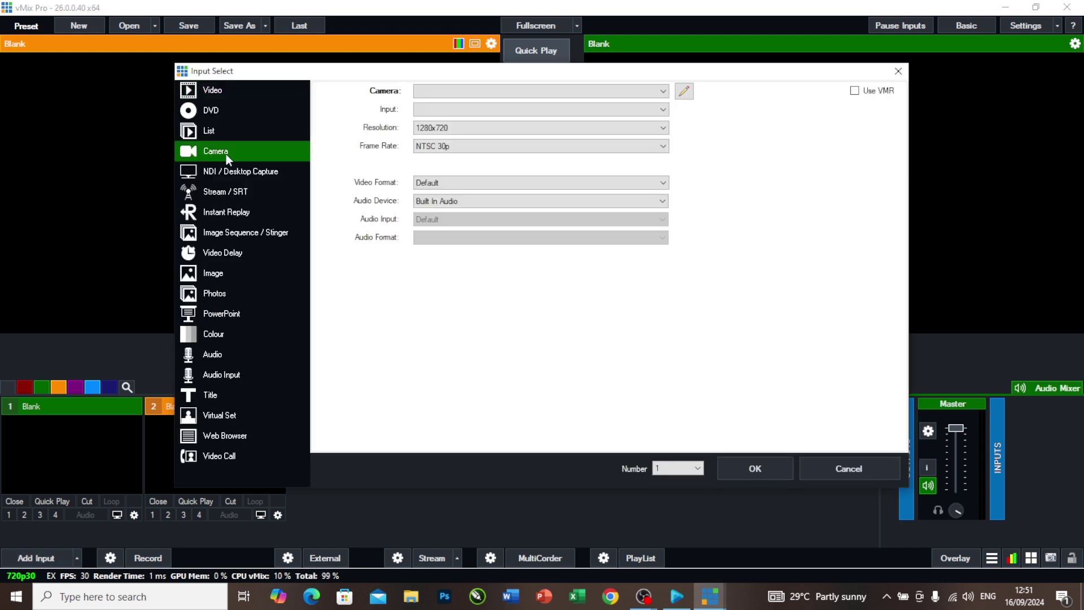
click(480, 91)
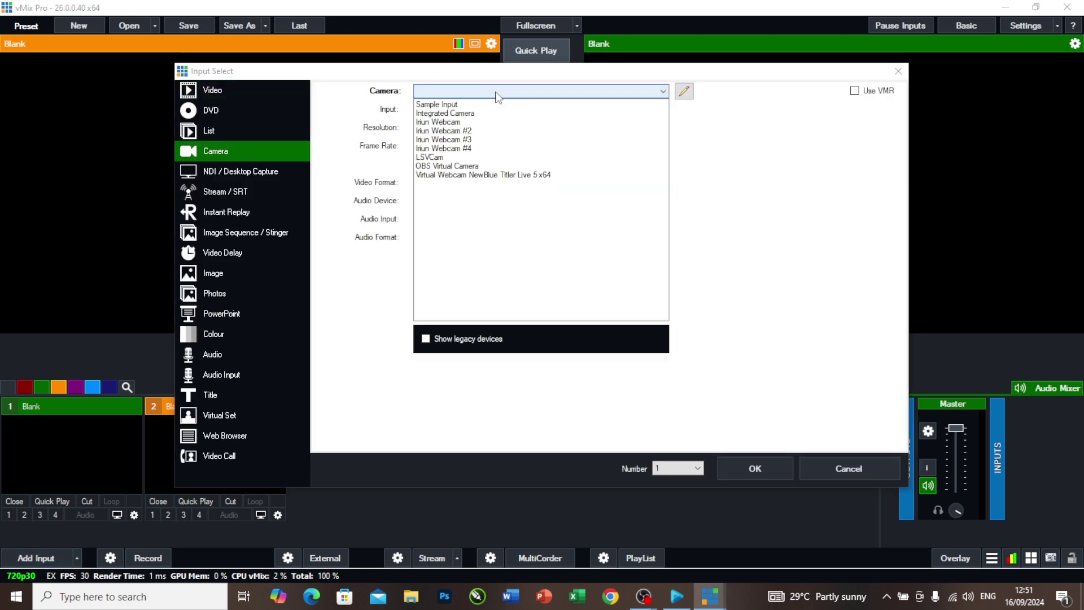
click(444, 122)
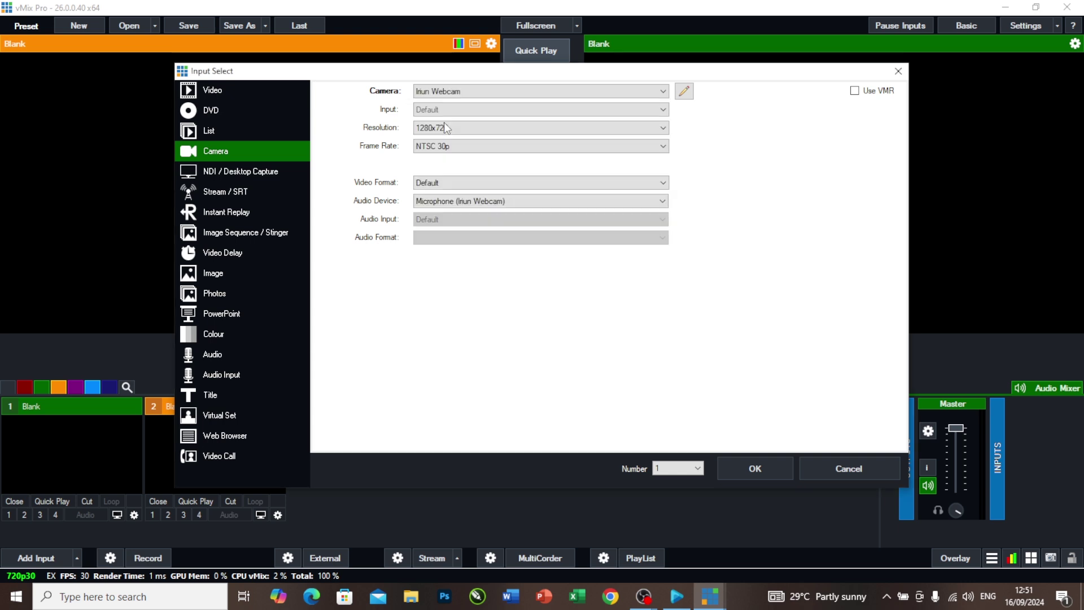
click(760, 464)
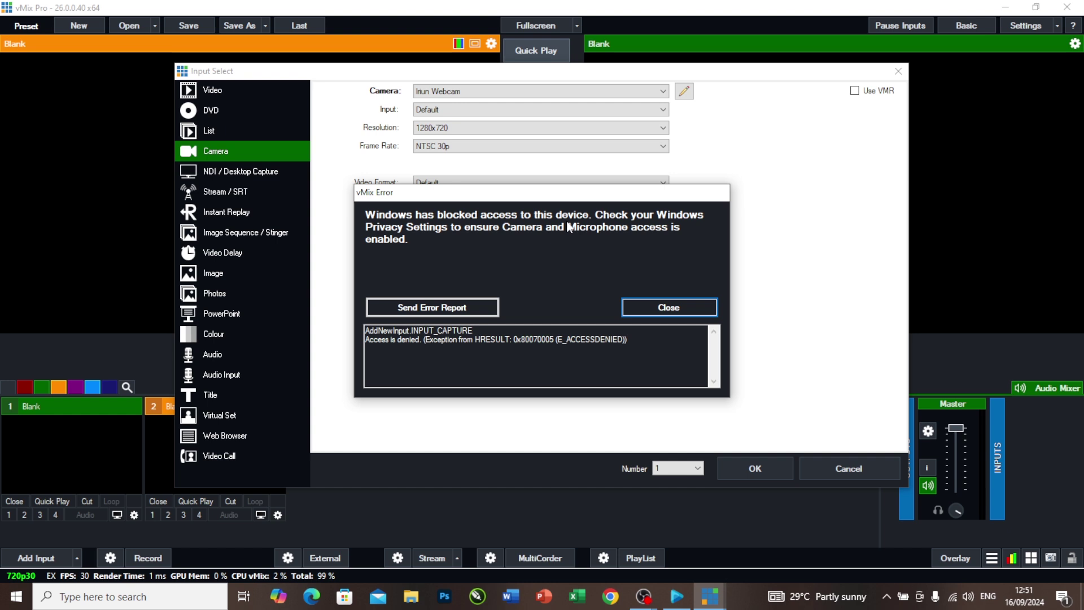
click(667, 310)
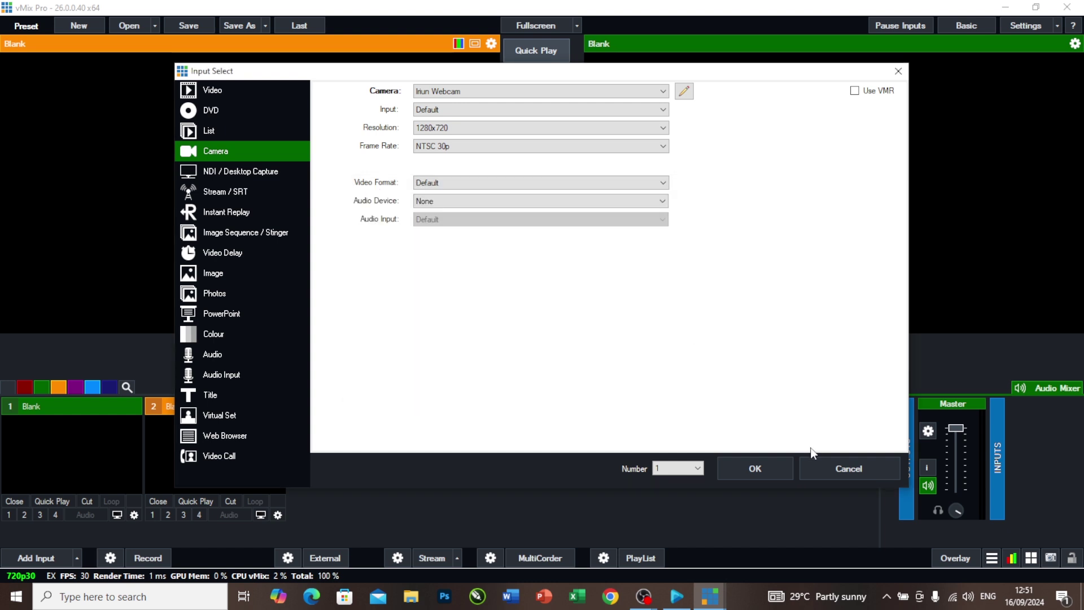
click(832, 463)
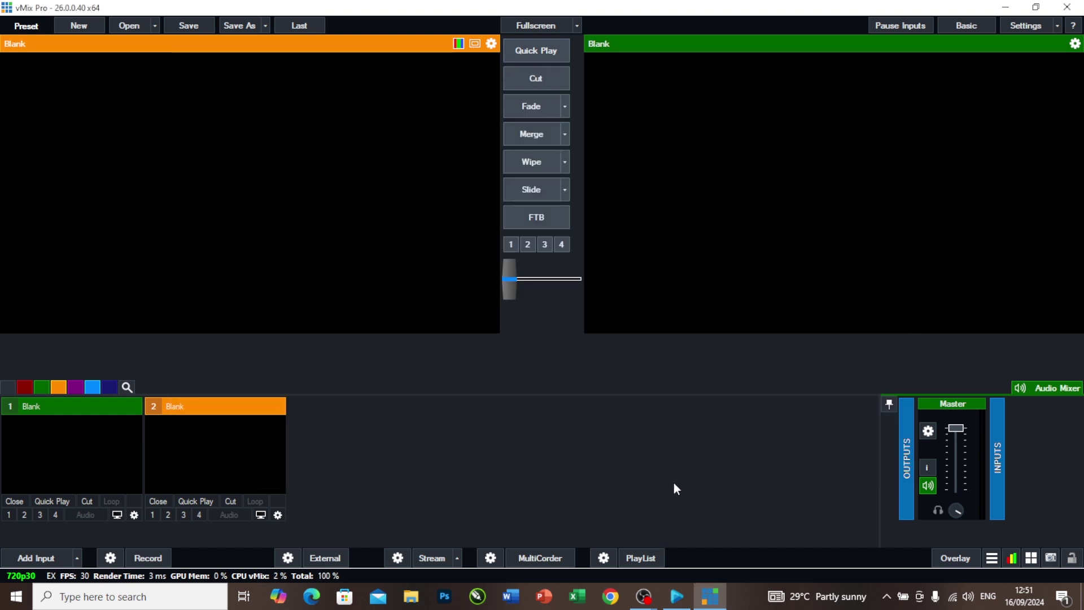
Add an OBS Video Capture Device source 'cam 1', check its device list, then cancel.
click(644, 597)
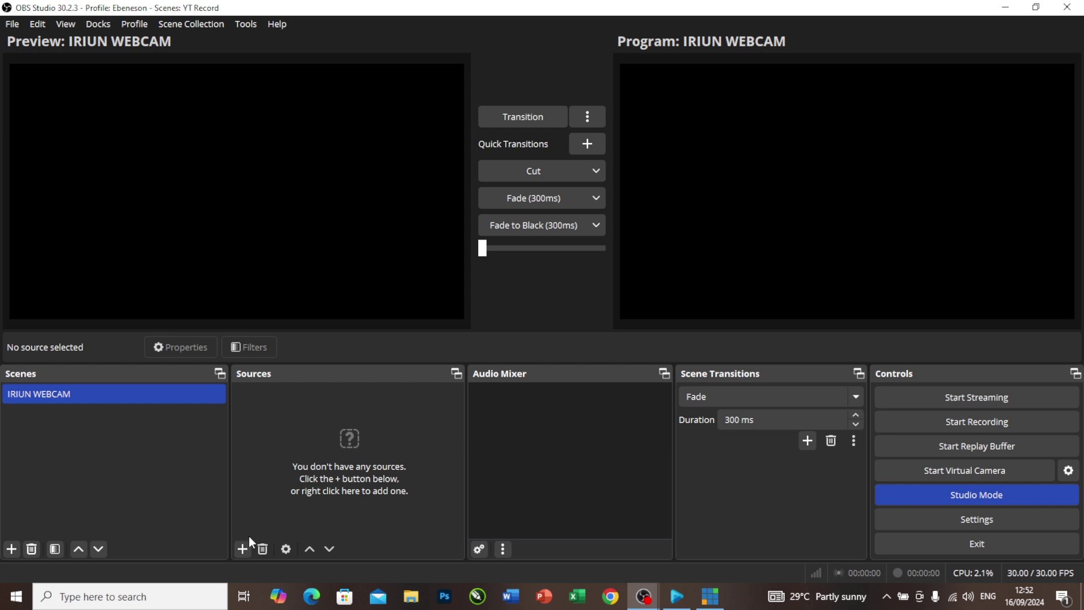
click(242, 549)
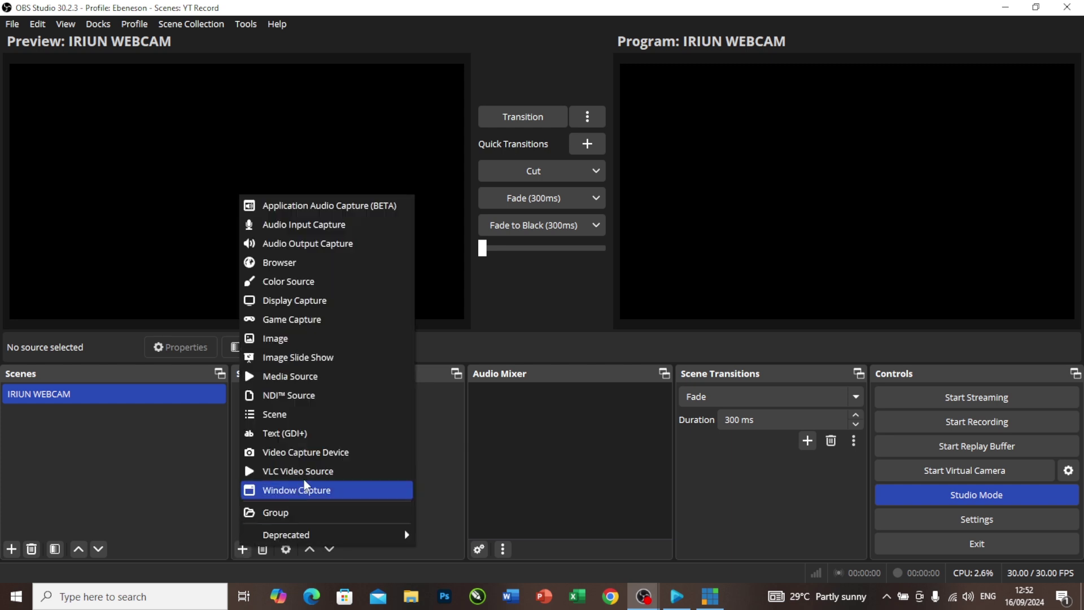
click(306, 452)
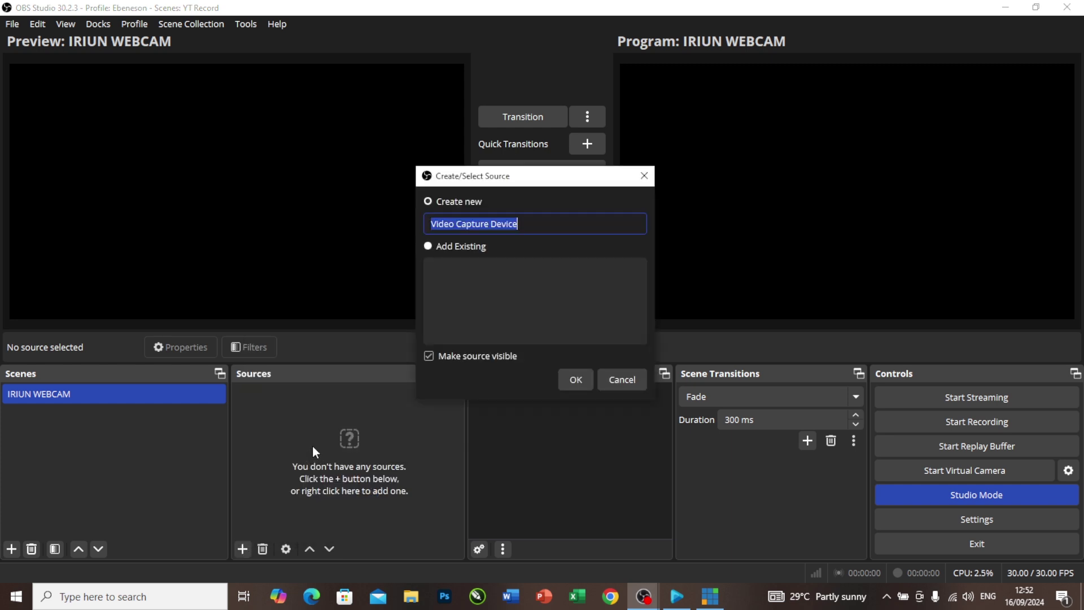
text(cam 1)
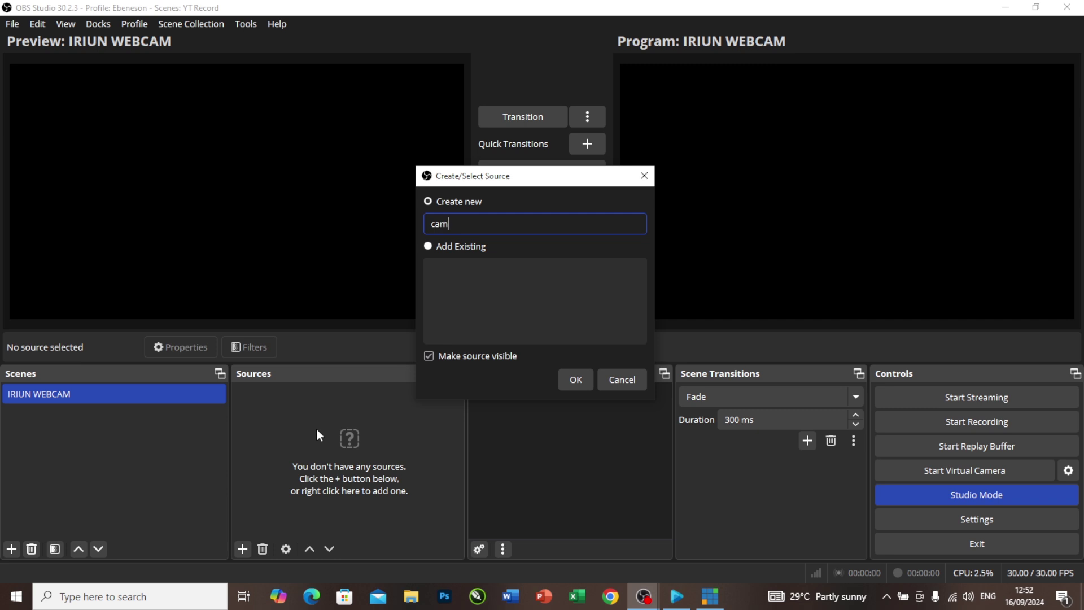
click(576, 380)
click(491, 300)
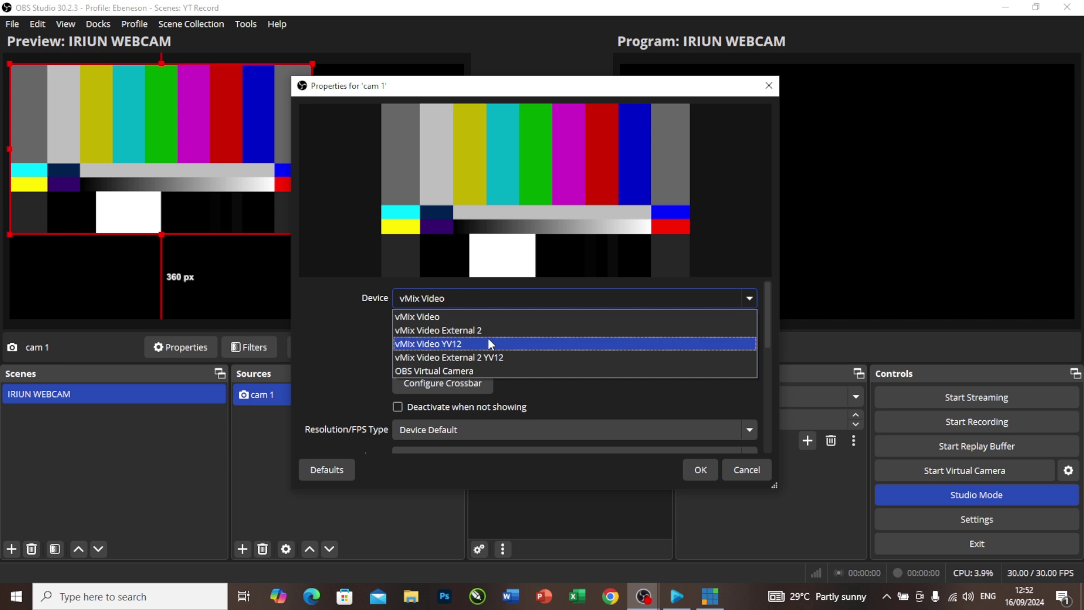
click(517, 301)
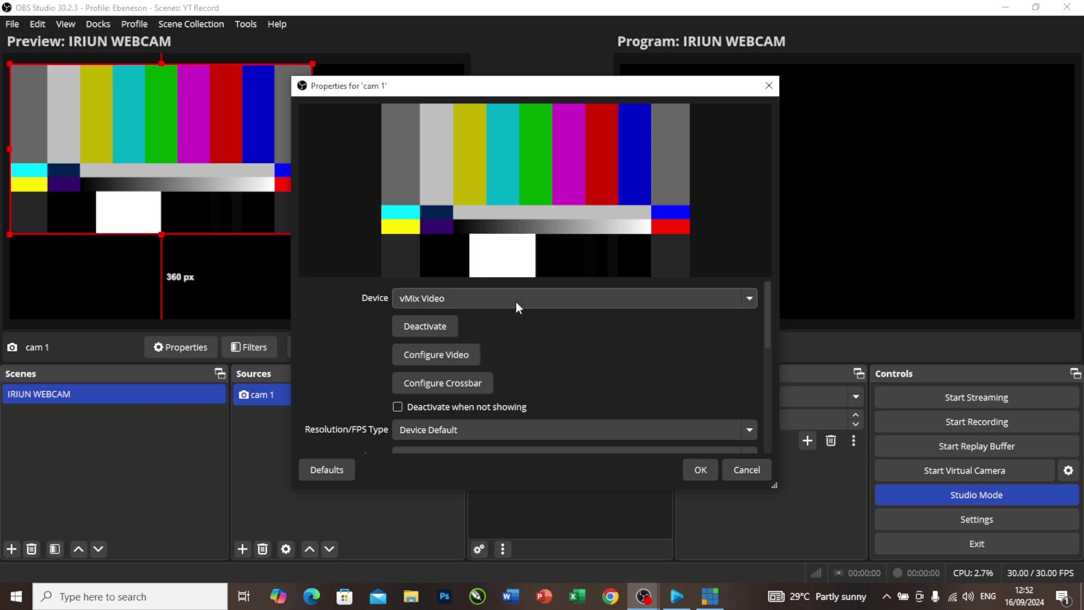
click(745, 470)
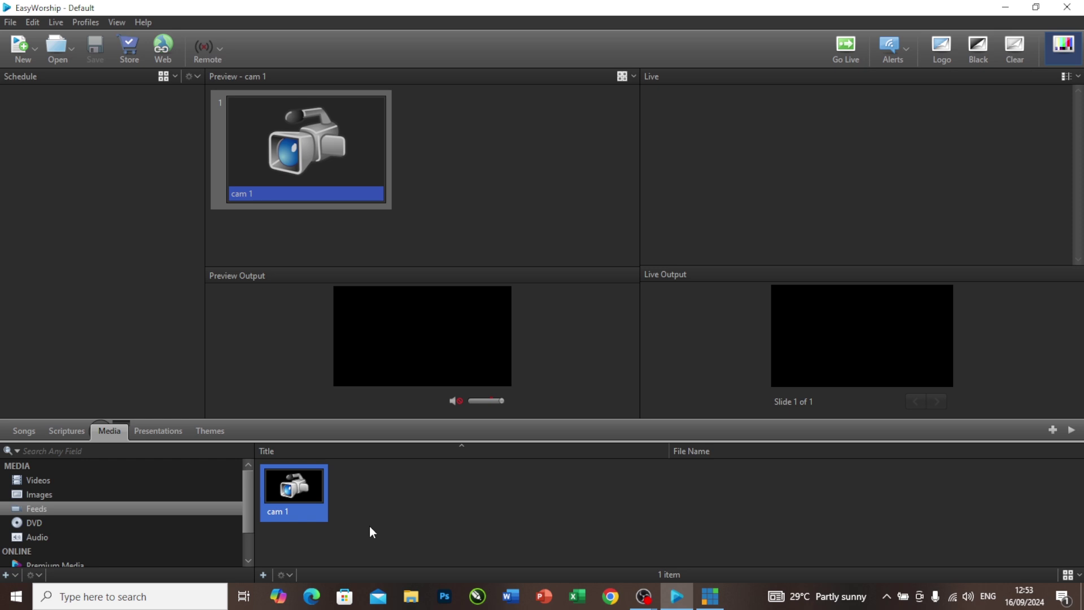
Run WINVER in an administrator Command Prompt to check the Windows version.
click(72, 598)
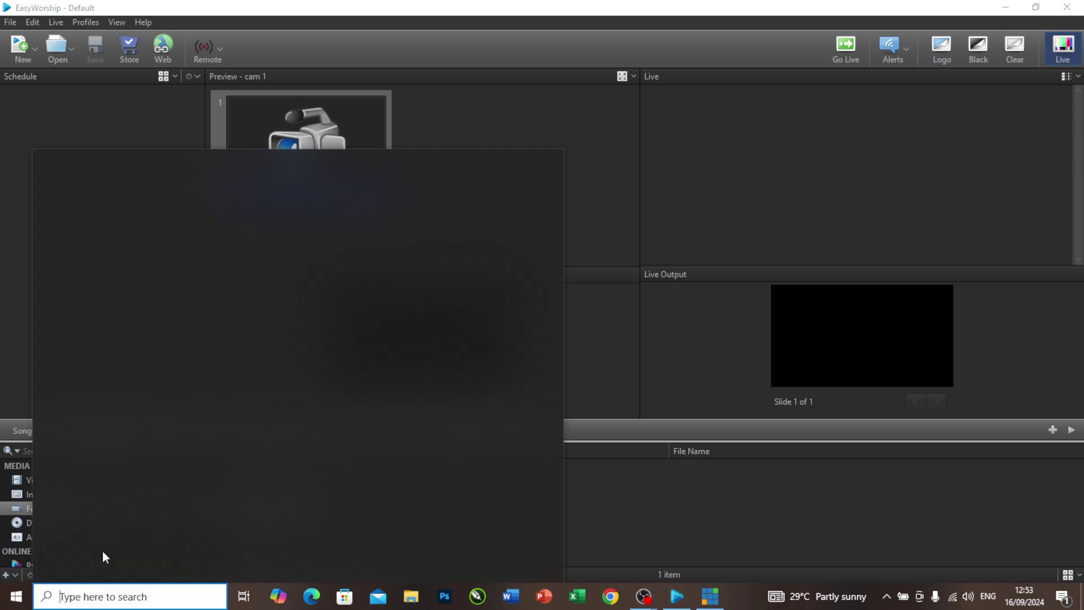
text(cmd)
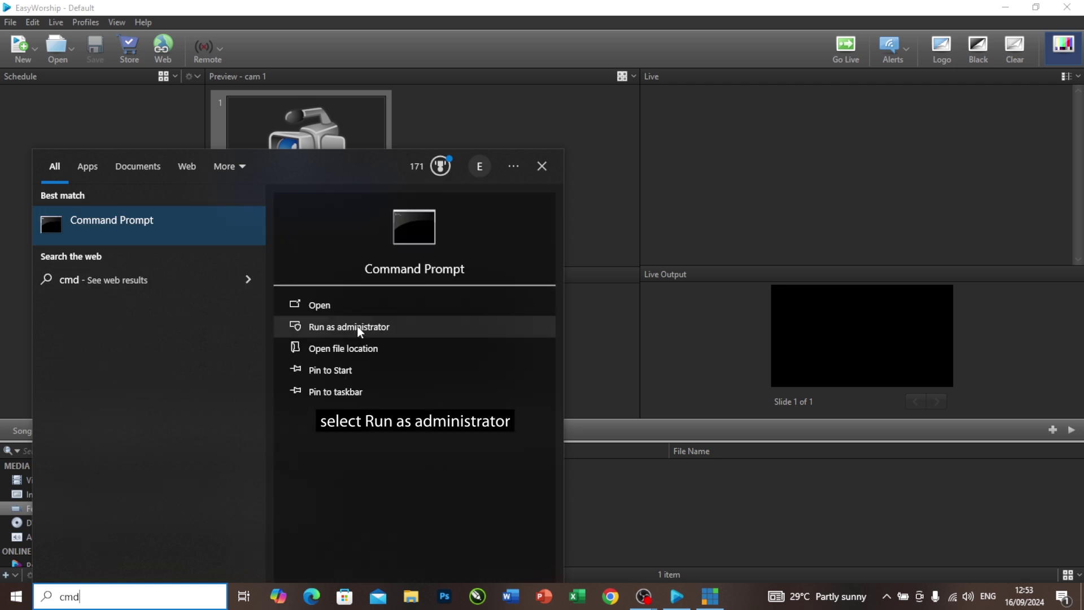
click(358, 327)
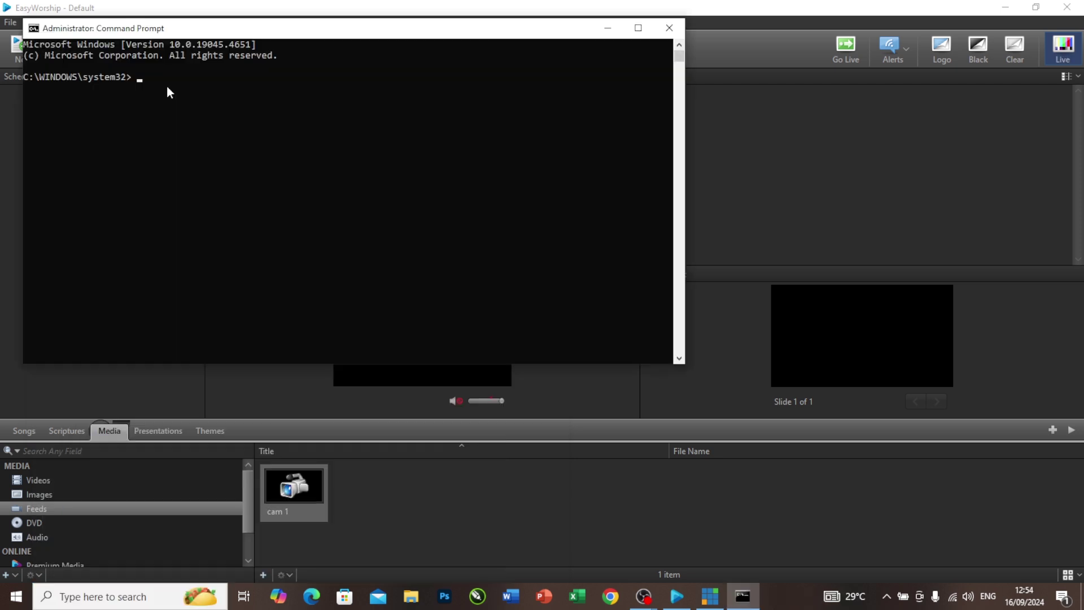
text(W)
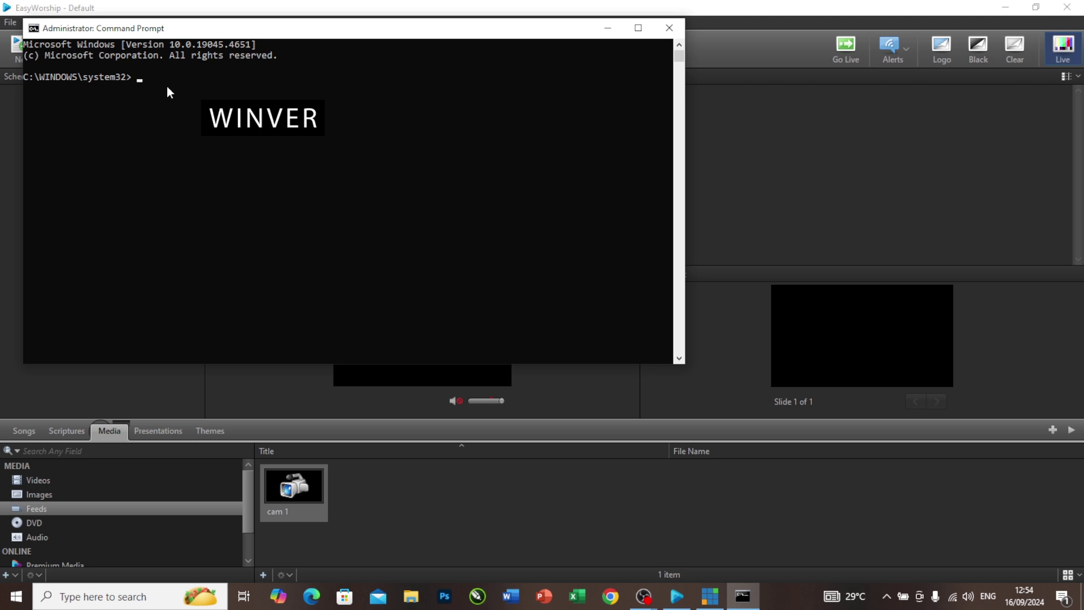
text(INVER)
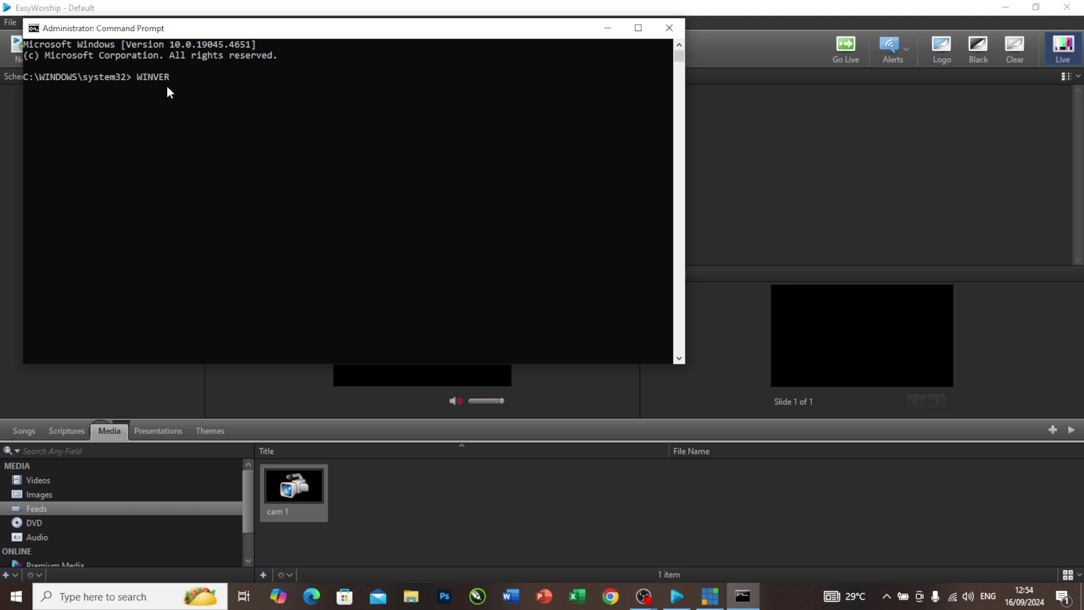
key(Return)
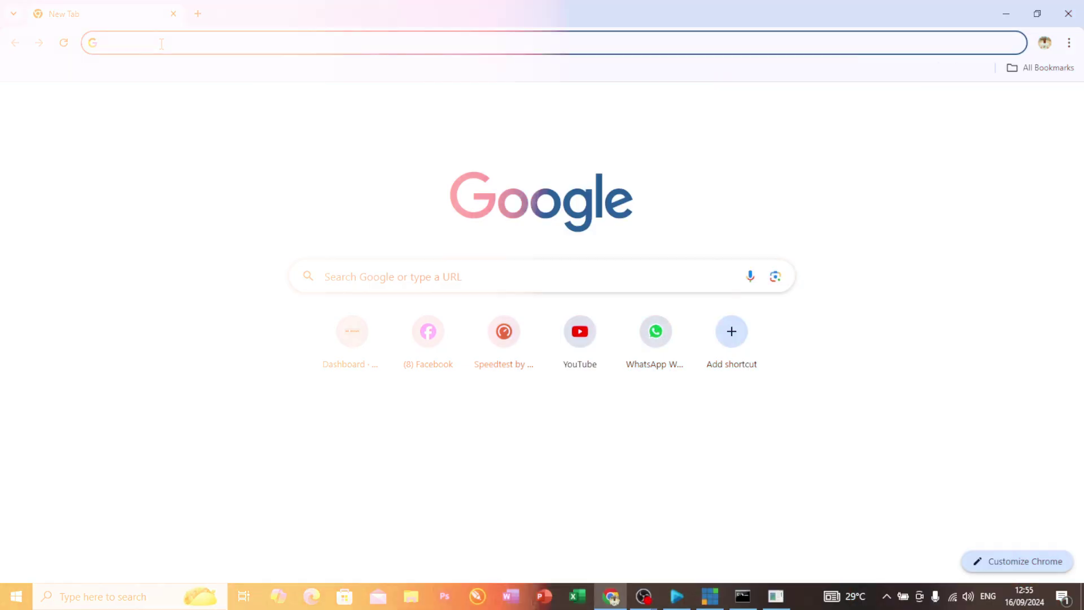
Scroll Wikipedia's Windows 10 version history to the 22H2 row and close About Windows.
text(windo)
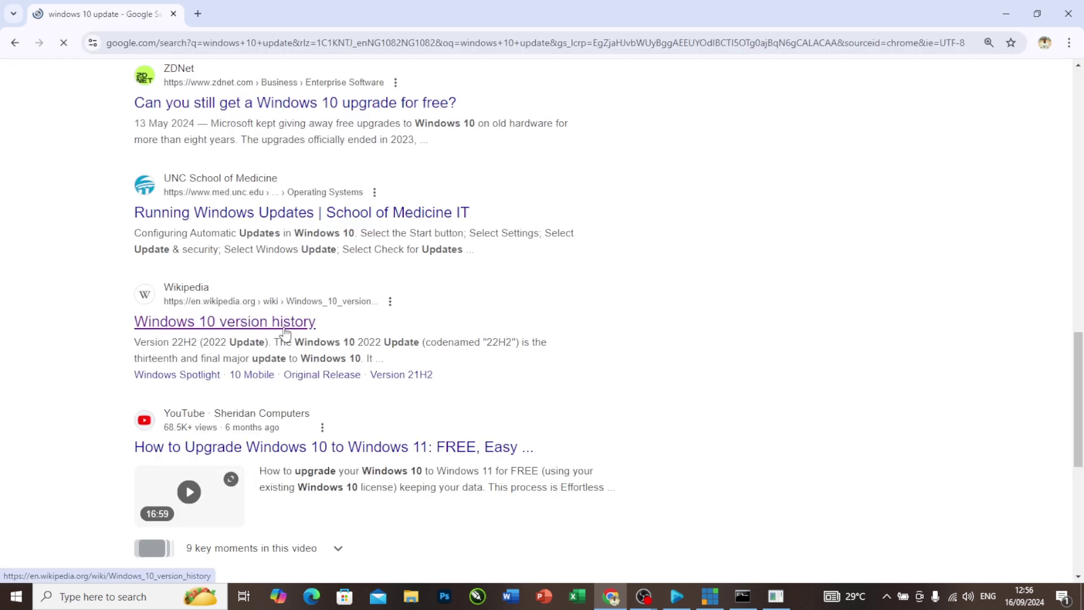
scroll(286, 332, down, 2)
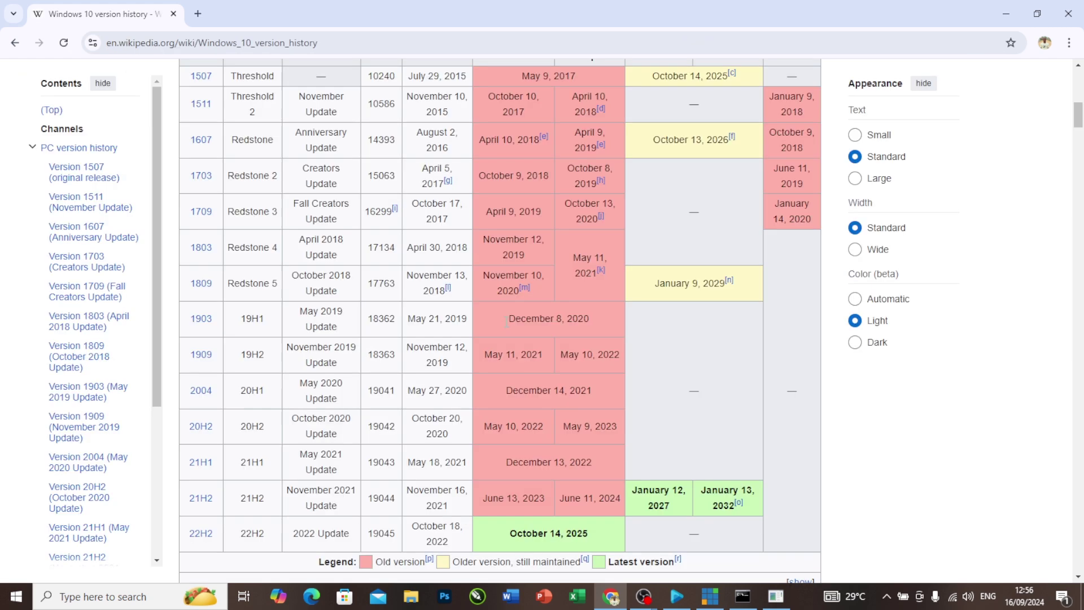
scroll(243, 175, up, 5)
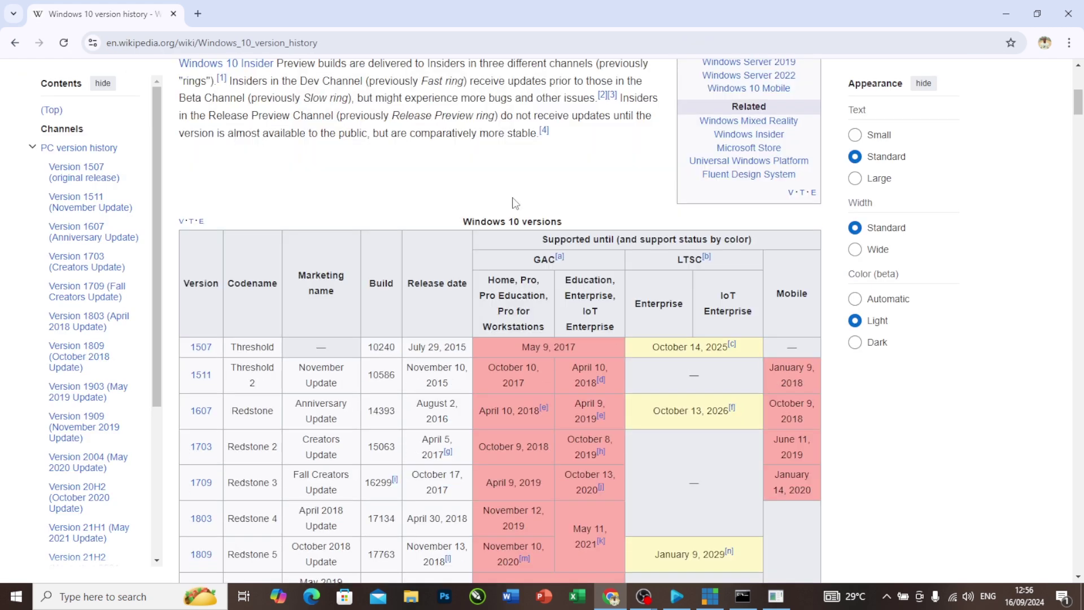
scroll(300, 289, down, 1)
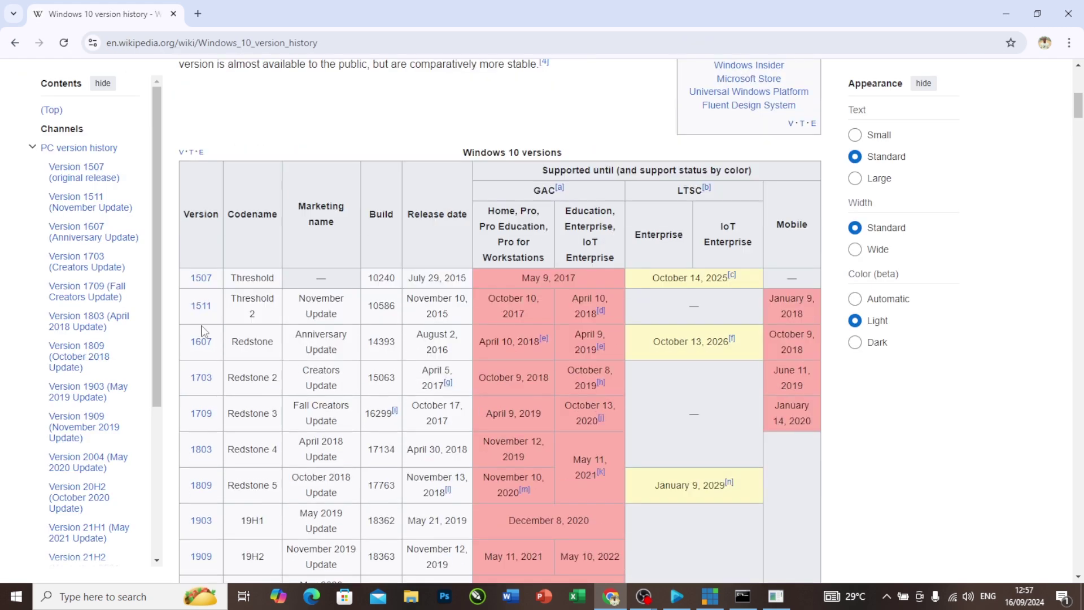
scroll(204, 332, down, 1)
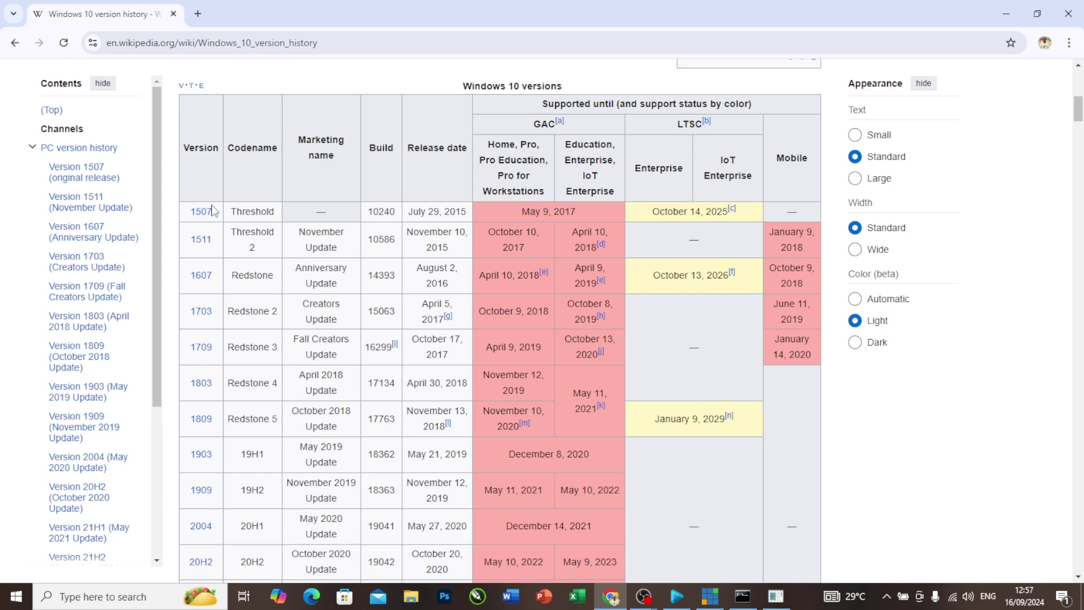
scroll(214, 211, down, 5)
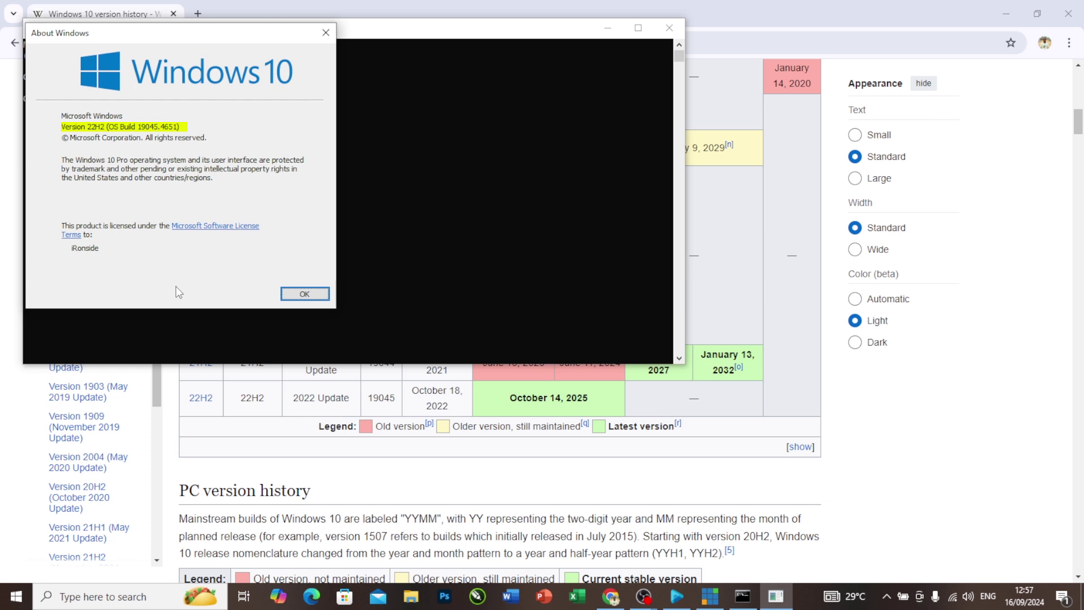
key(Return)
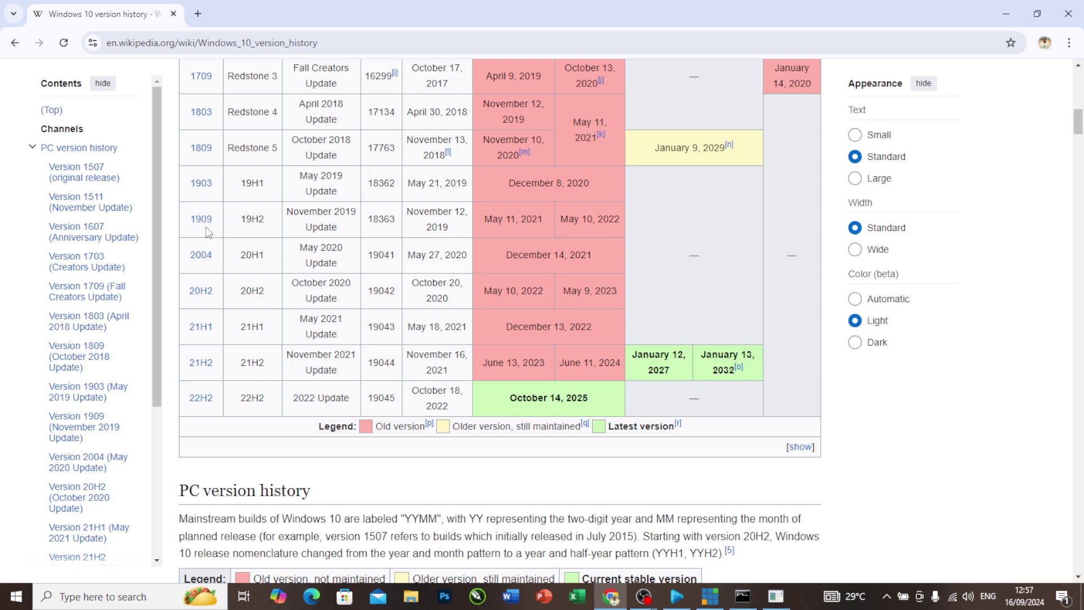
mouse_move(201, 182)
Search 'set' from the Start menu to open Windows Settings.
key(super)
text(s)
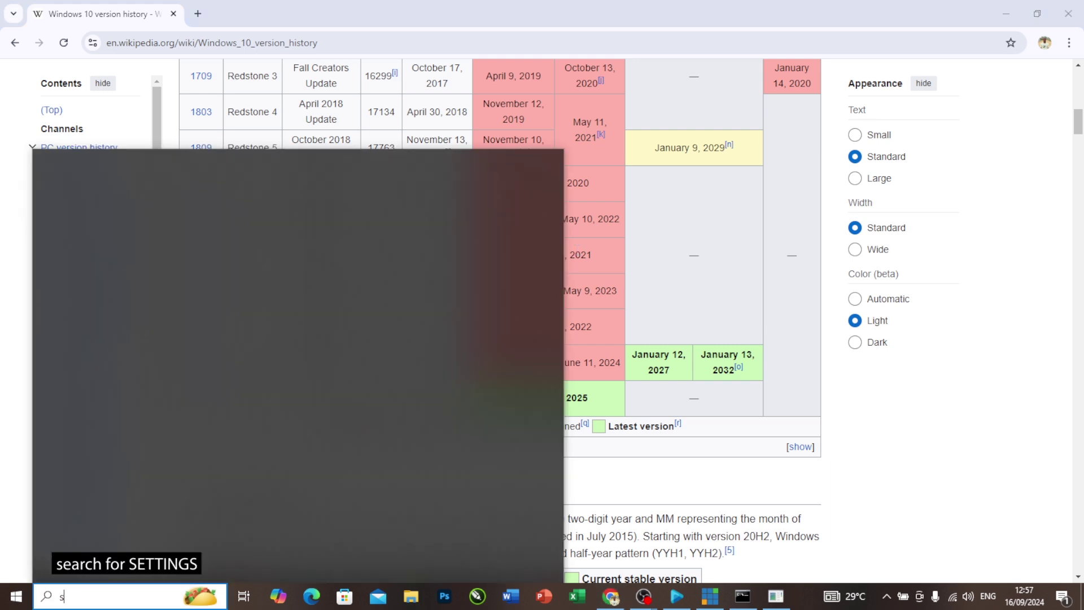
text(et)
key(Return)
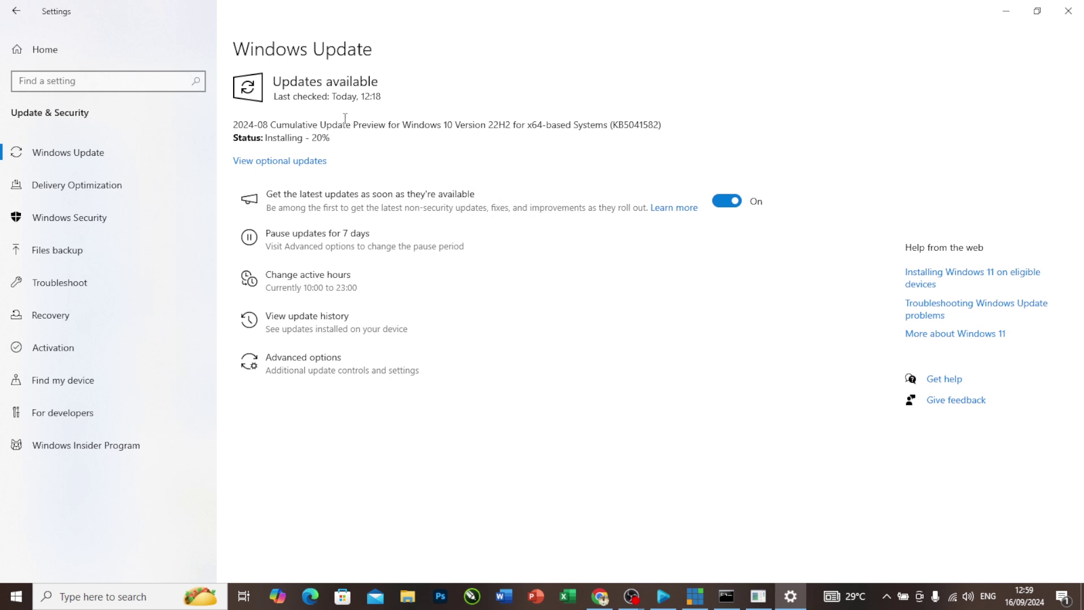
In camera privacy settings, turn on 'Allow desktop apps to access your camera'.
click(136, 588)
text(cam)
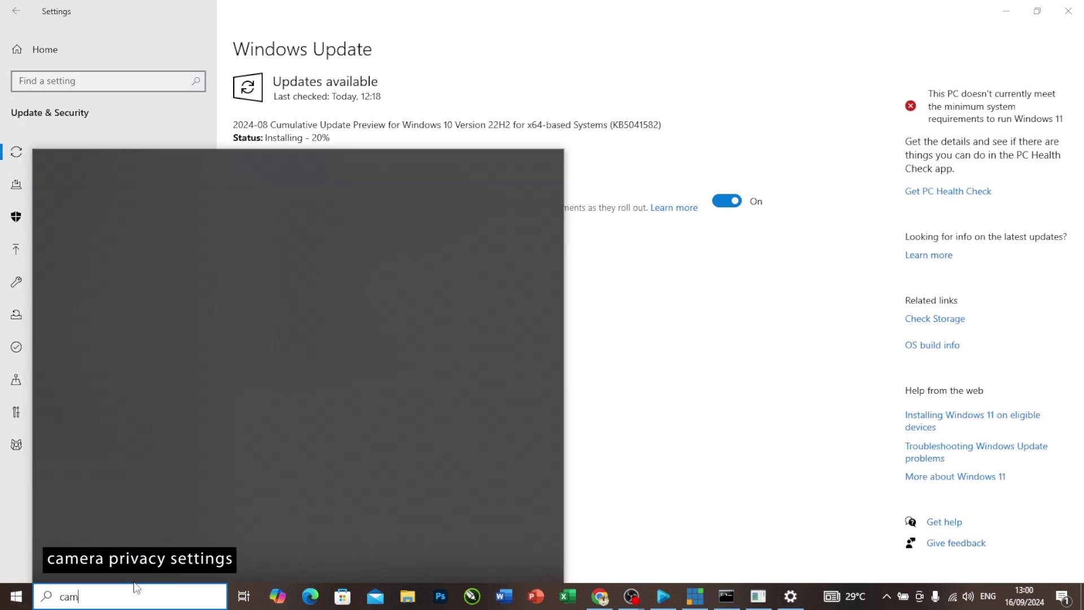
key(Return)
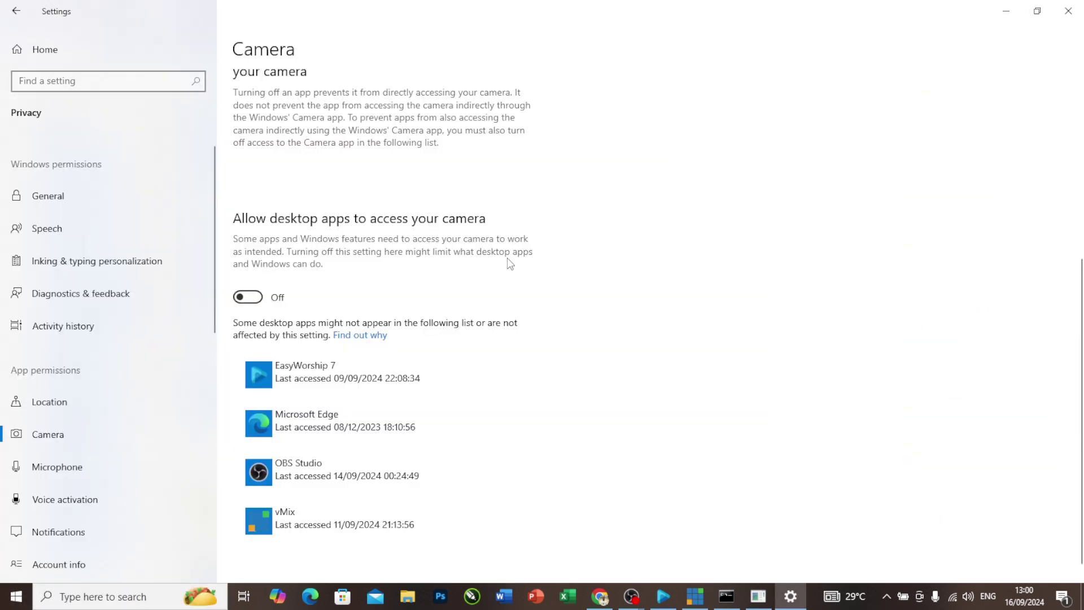
scroll(315, 362, down, 1)
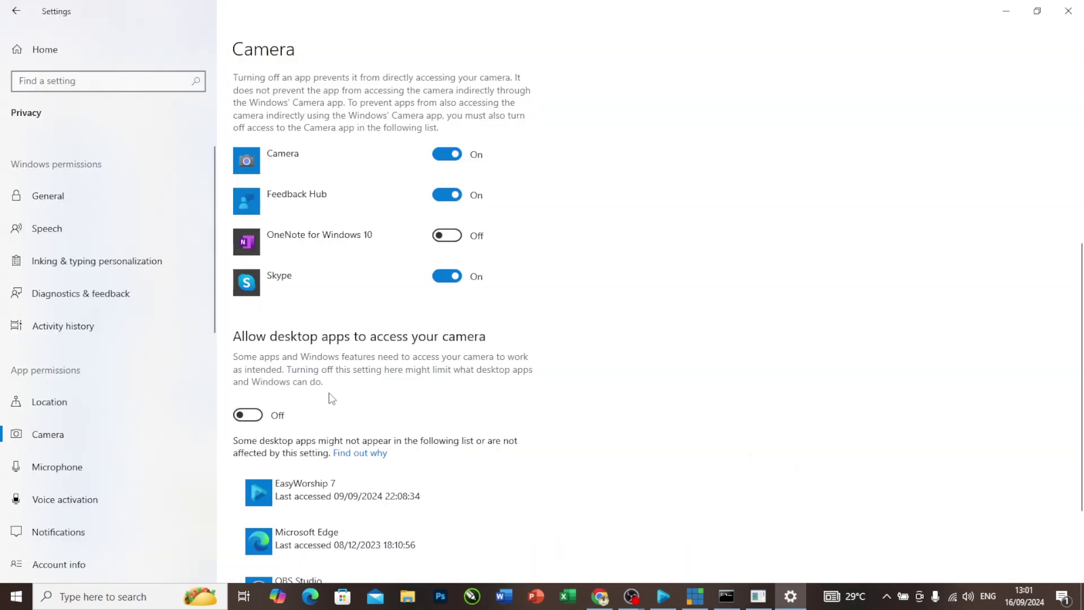
click(247, 415)
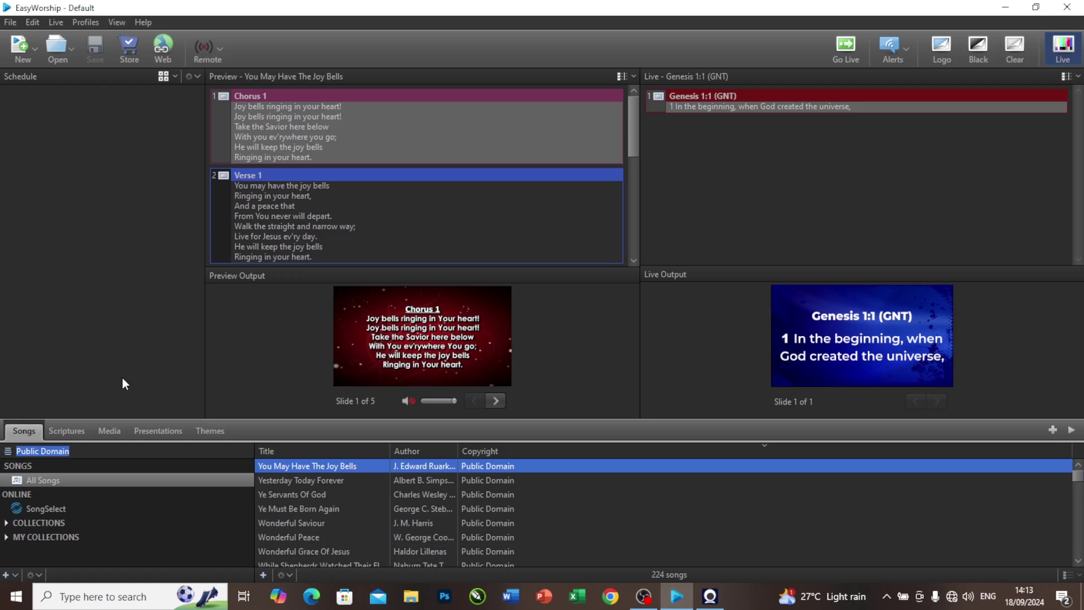
Create a new Media feed named 'cam 1' using the Iriun Webcam.
click(111, 432)
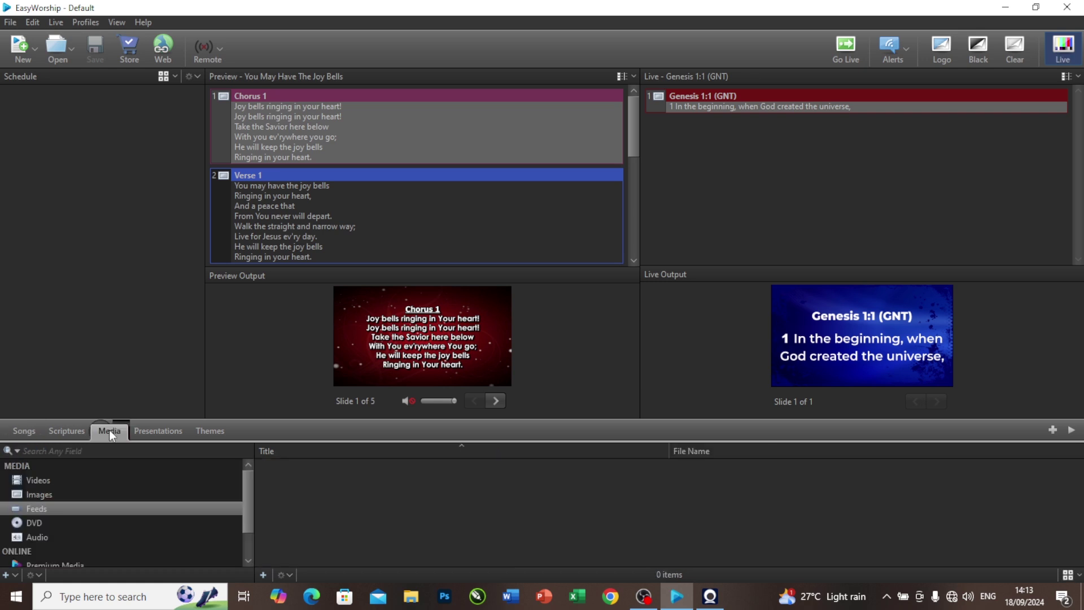
click(41, 510)
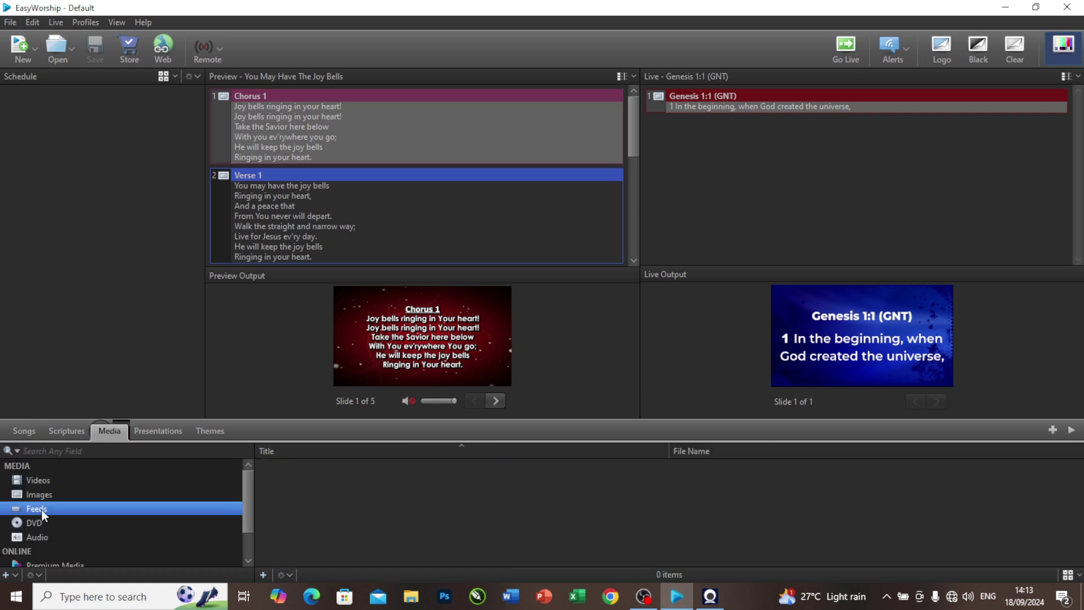
click(263, 572)
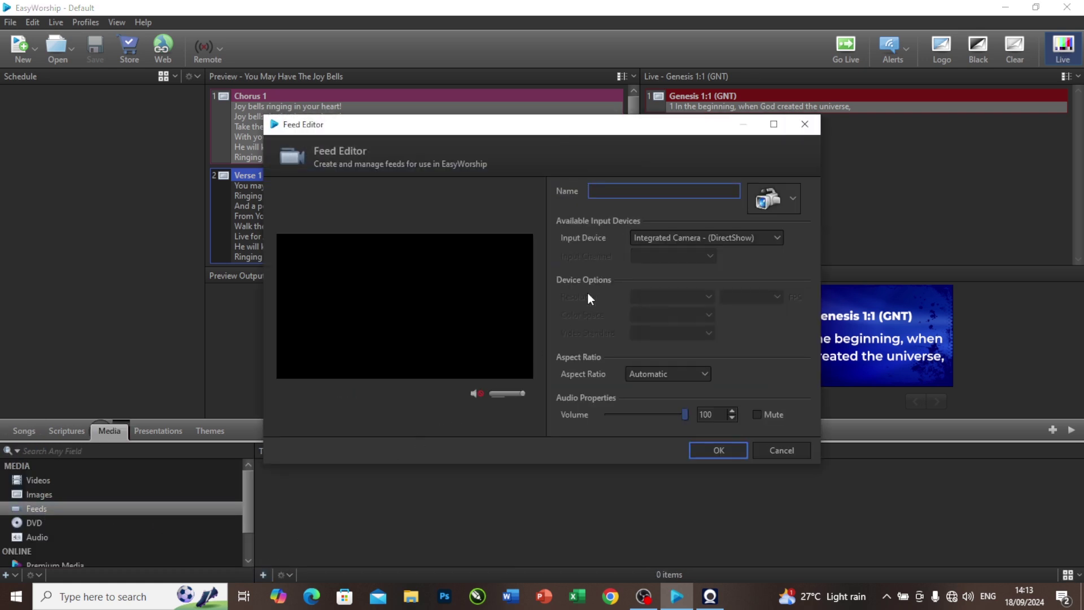
text(cam 1)
click(689, 238)
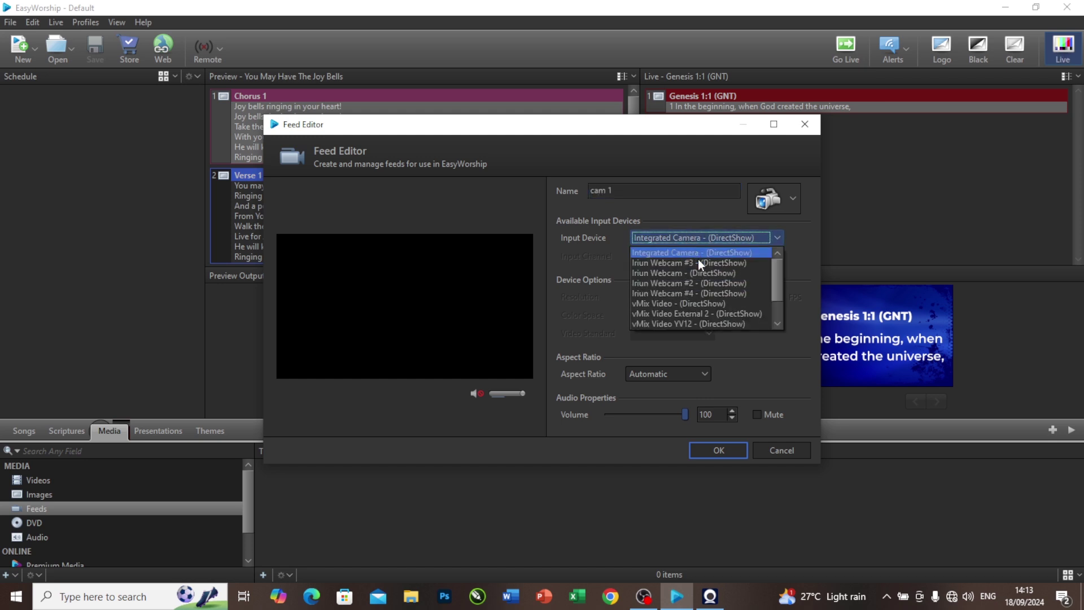
click(700, 274)
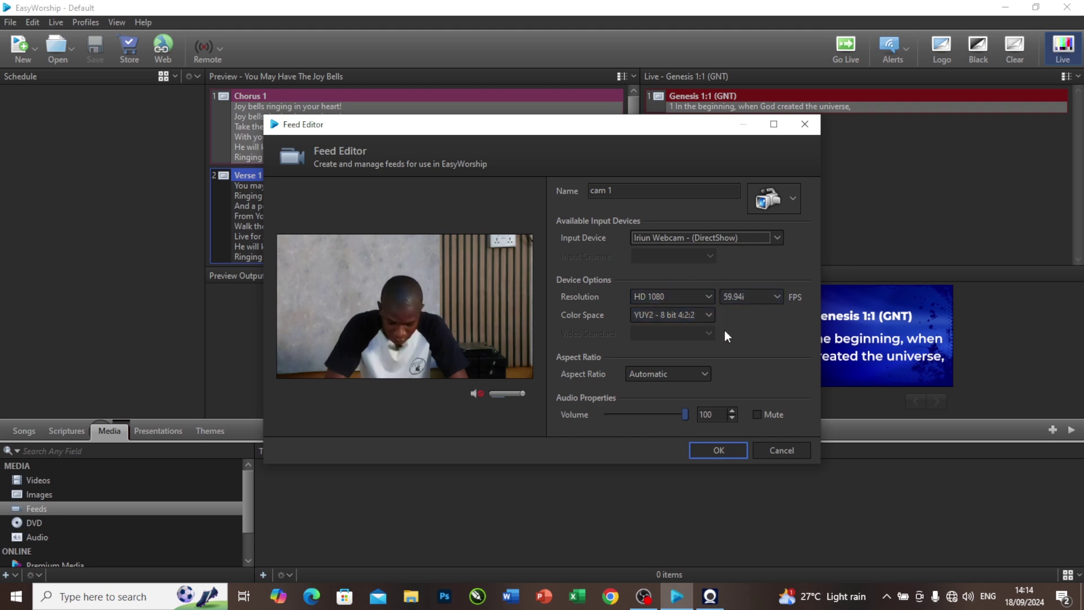
Mute the cam 1 feed, save it, and send it to Live Output.
click(758, 415)
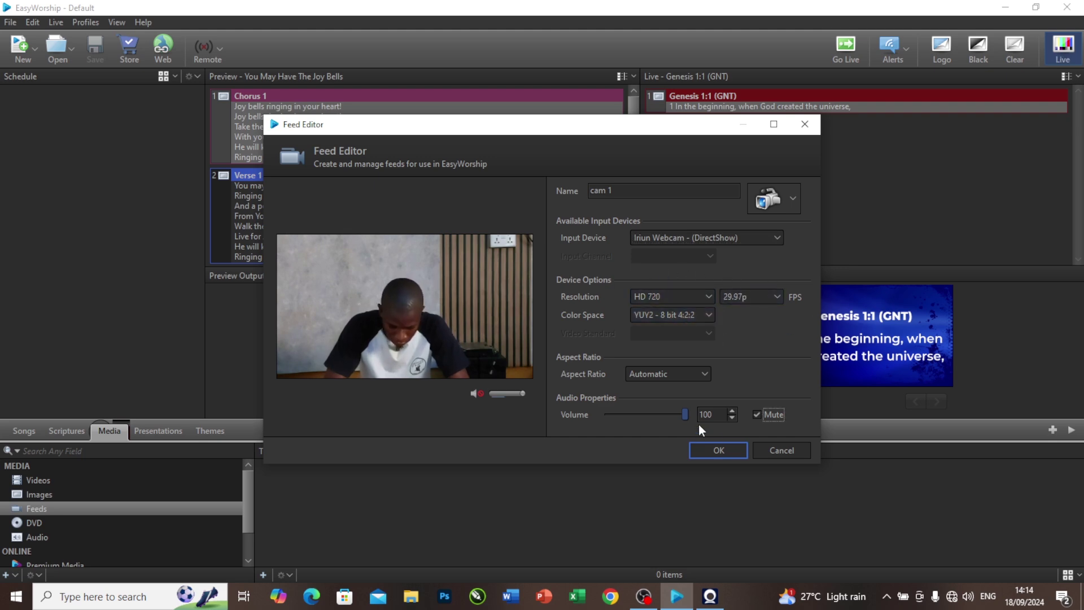
click(719, 450)
click(294, 491)
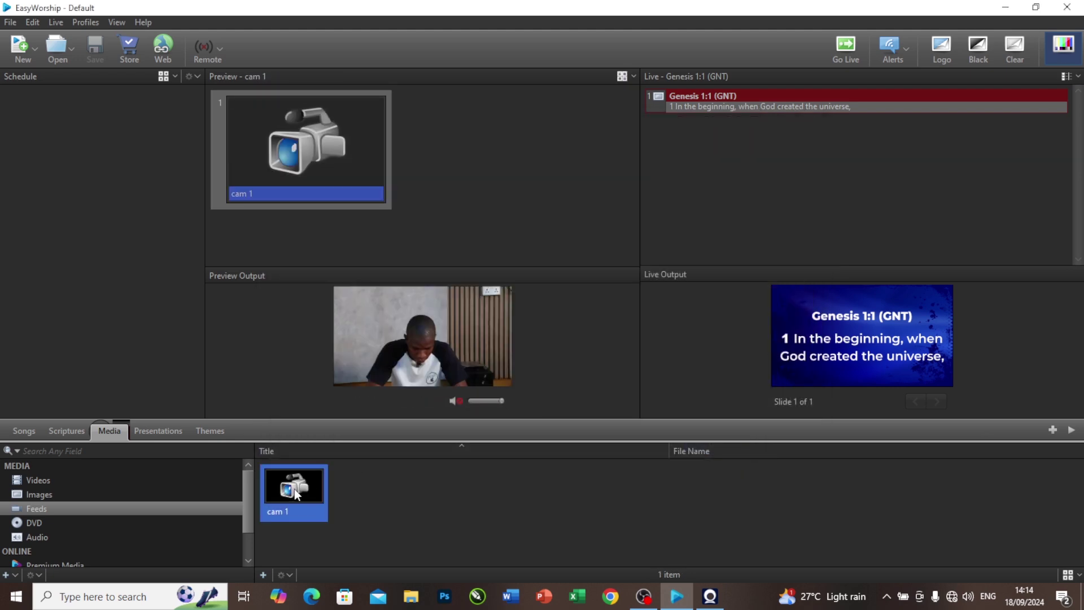
double_click(296, 495)
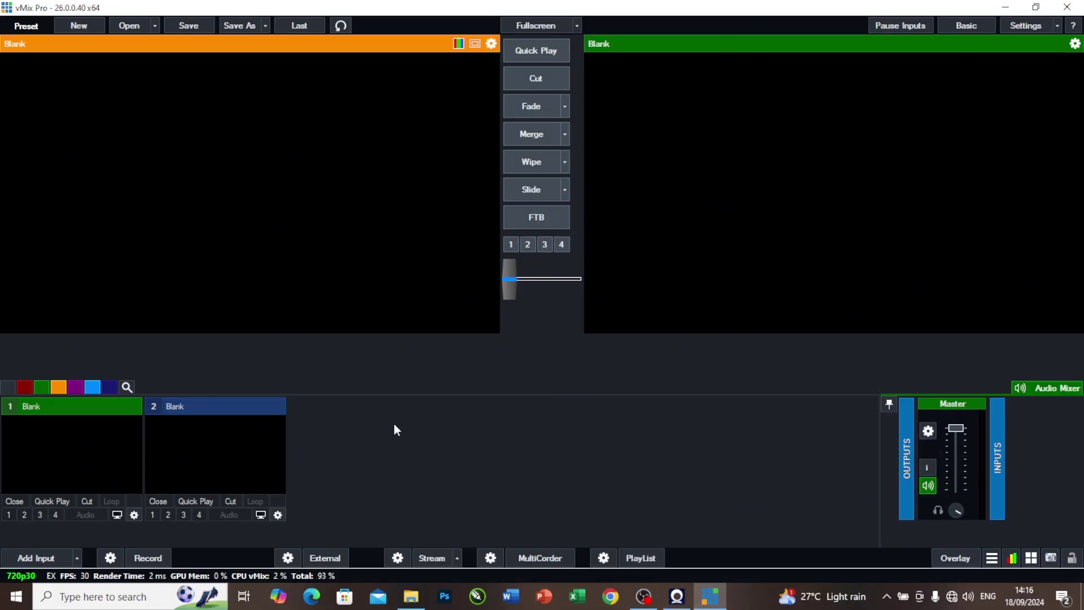
Add Iriun Webcam as a vMix camera input with Audio Device set to None.
click(41, 560)
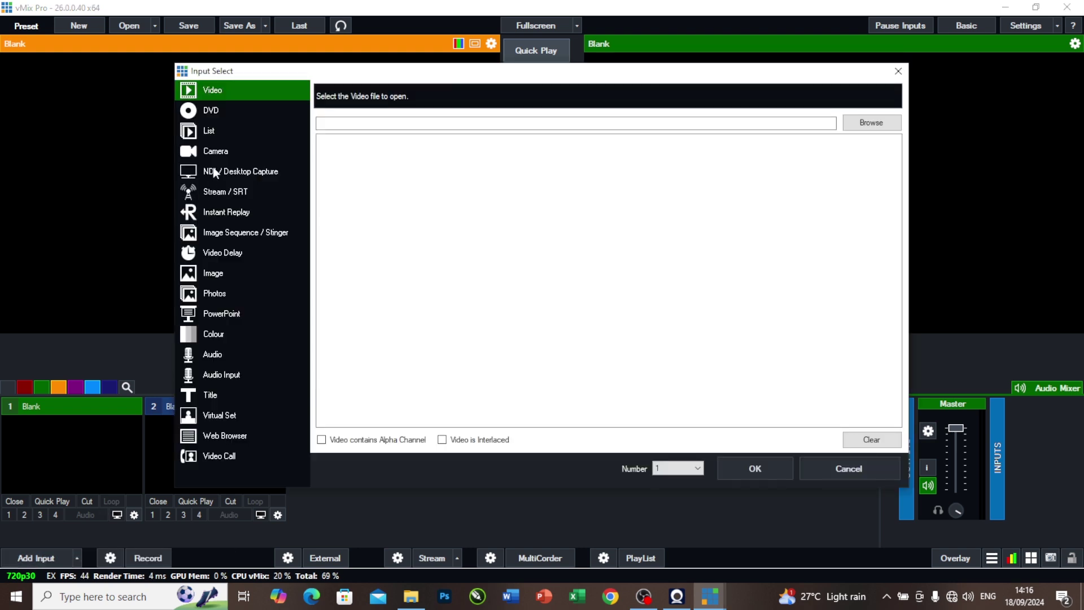
click(222, 153)
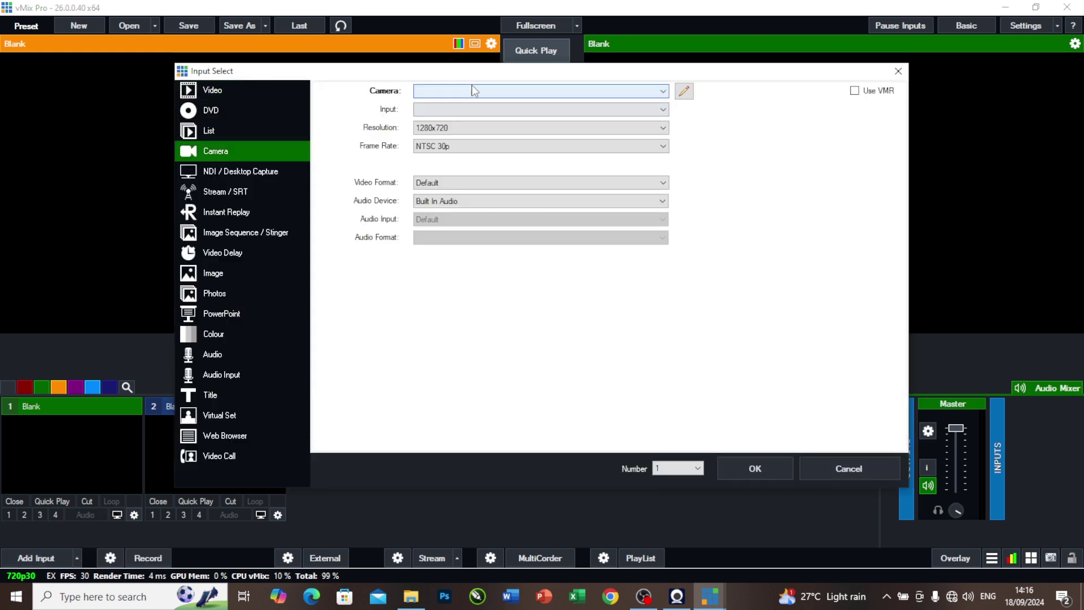
click(486, 91)
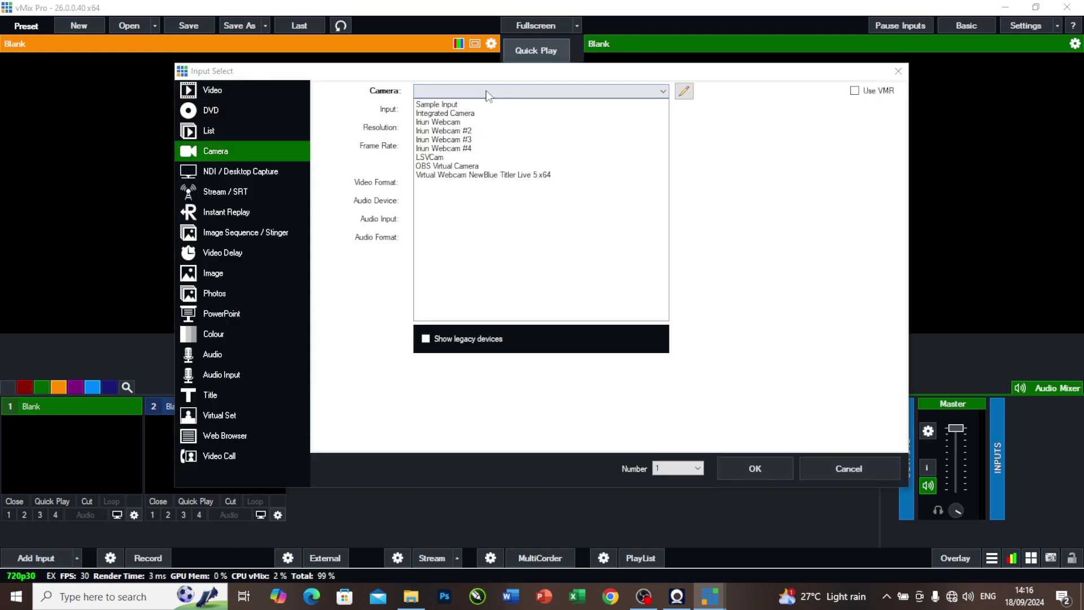
click(459, 123)
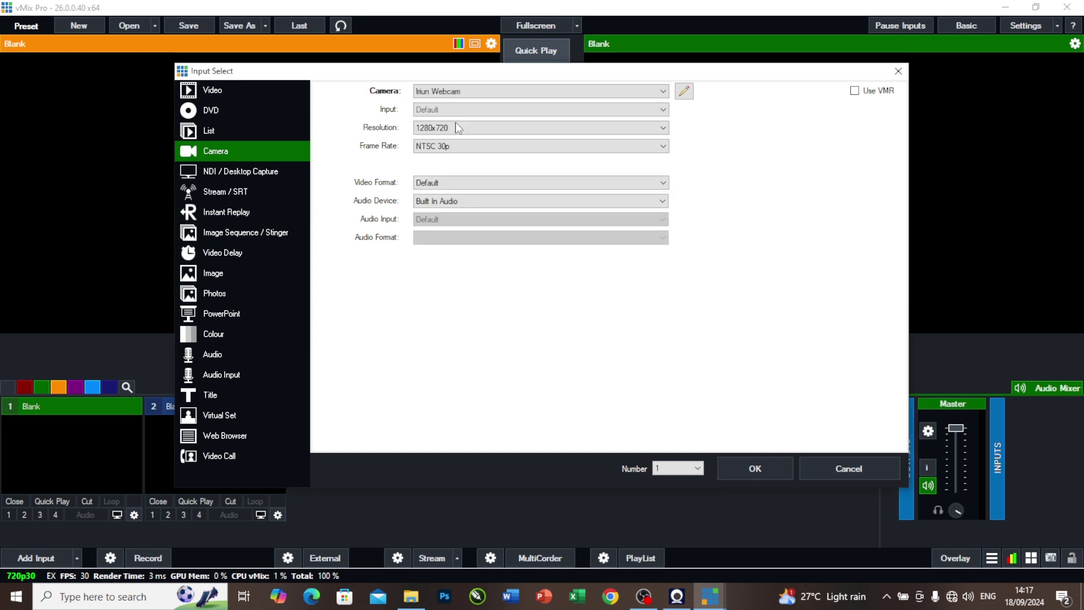
click(468, 202)
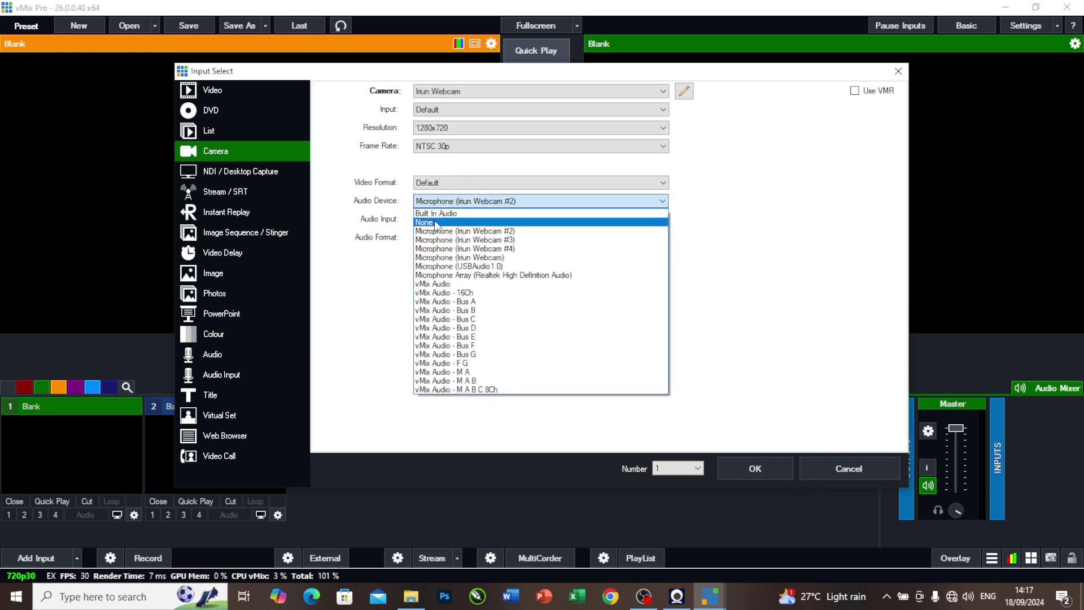
click(435, 223)
click(741, 460)
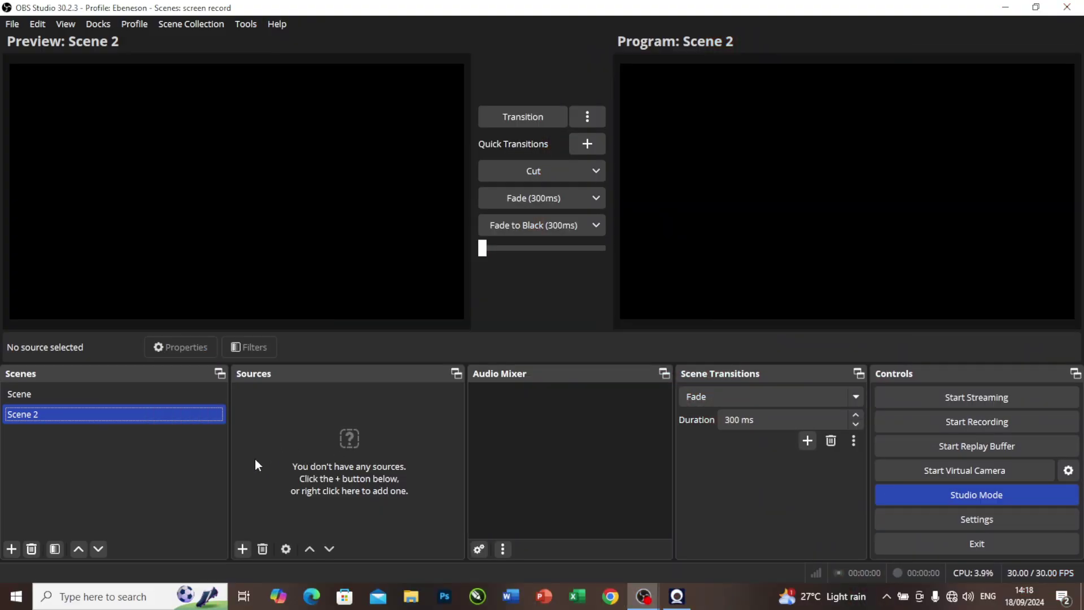
Add a Video Capture Device source named 'cam 1' to Scene 2 in OBS.
click(243, 548)
click(292, 456)
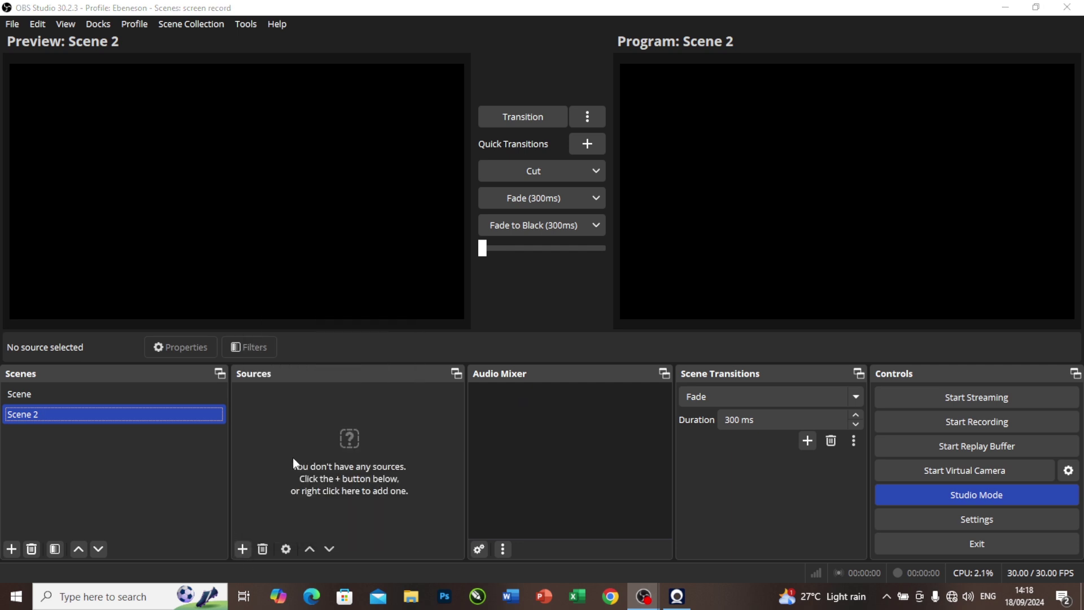
text(cam 1)
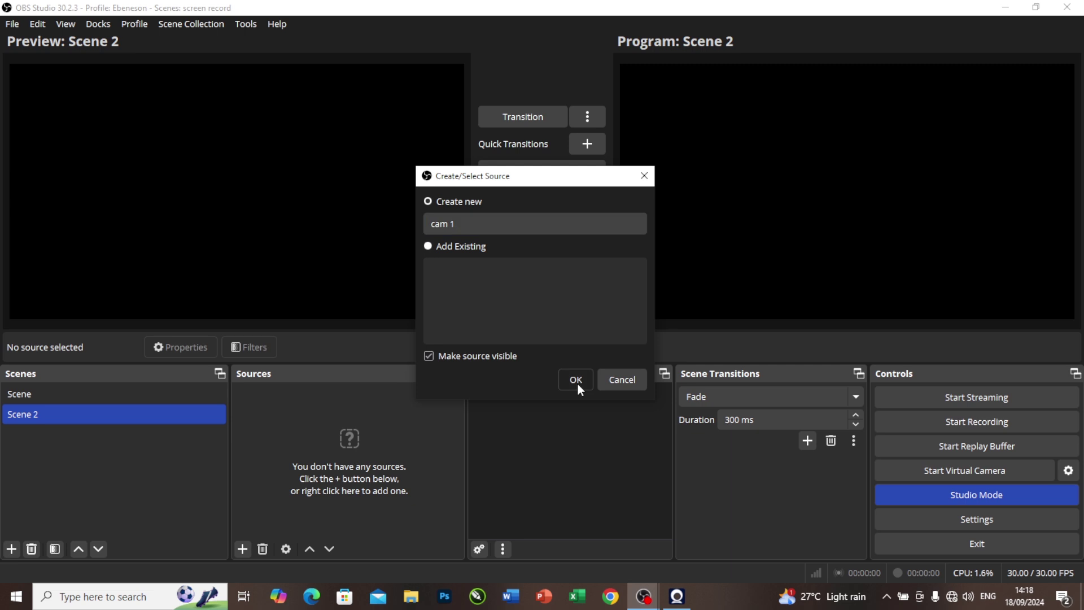
click(576, 381)
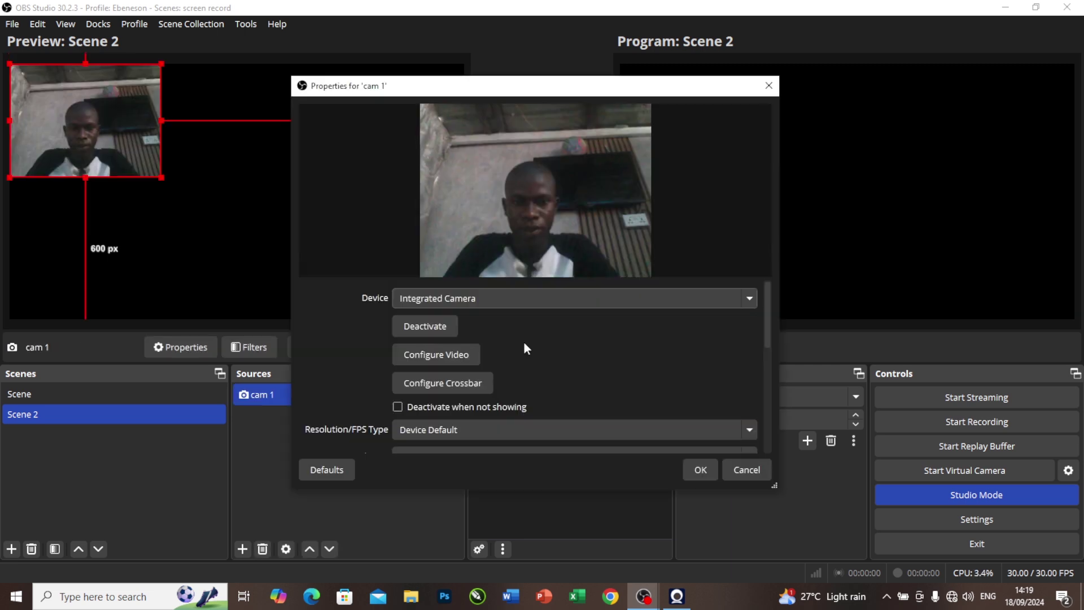
Set cam 1's device to Iriun Webcam and stretch it to fill the 1280×720 canvas.
click(498, 299)
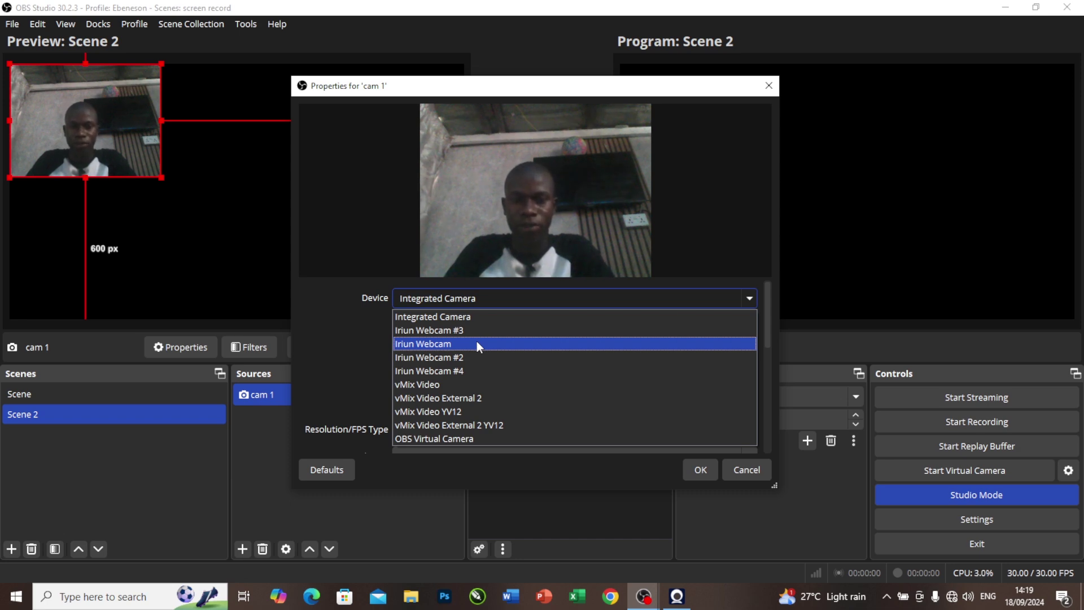
click(460, 343)
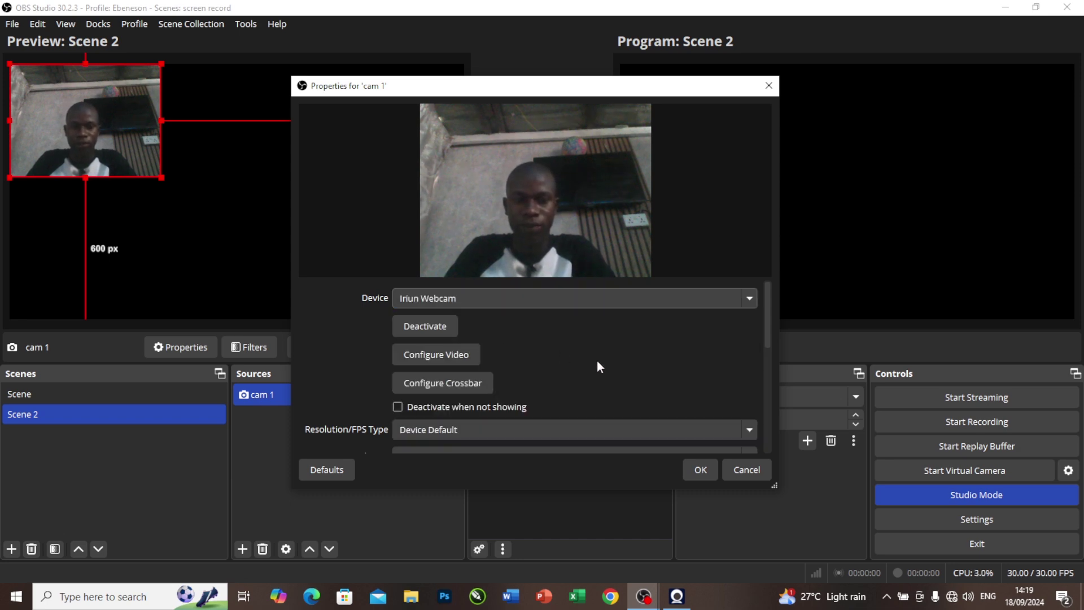
click(701, 470)
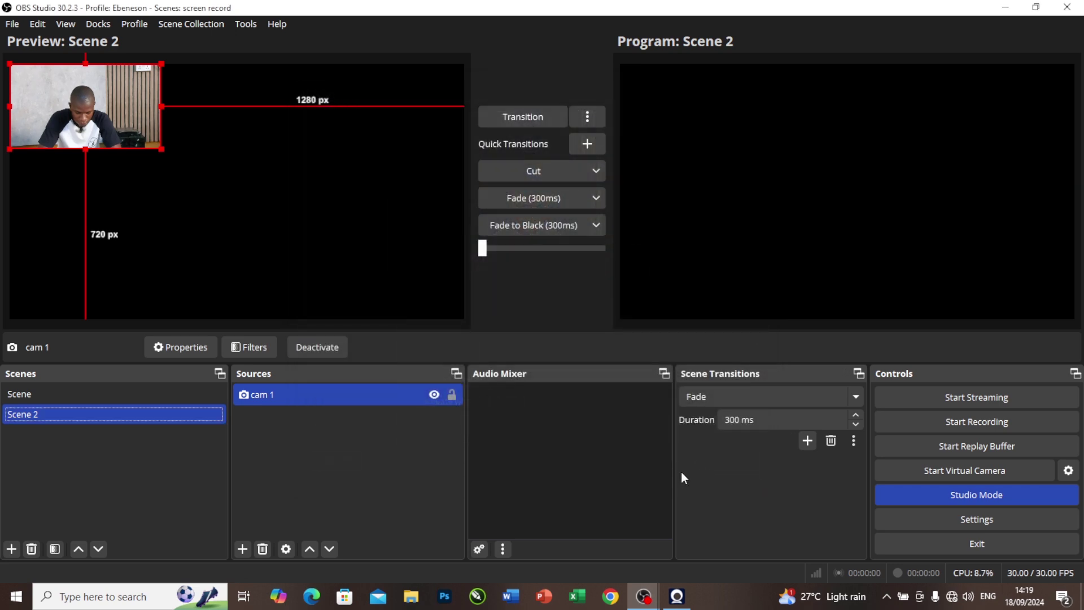
key(ctrl+f)
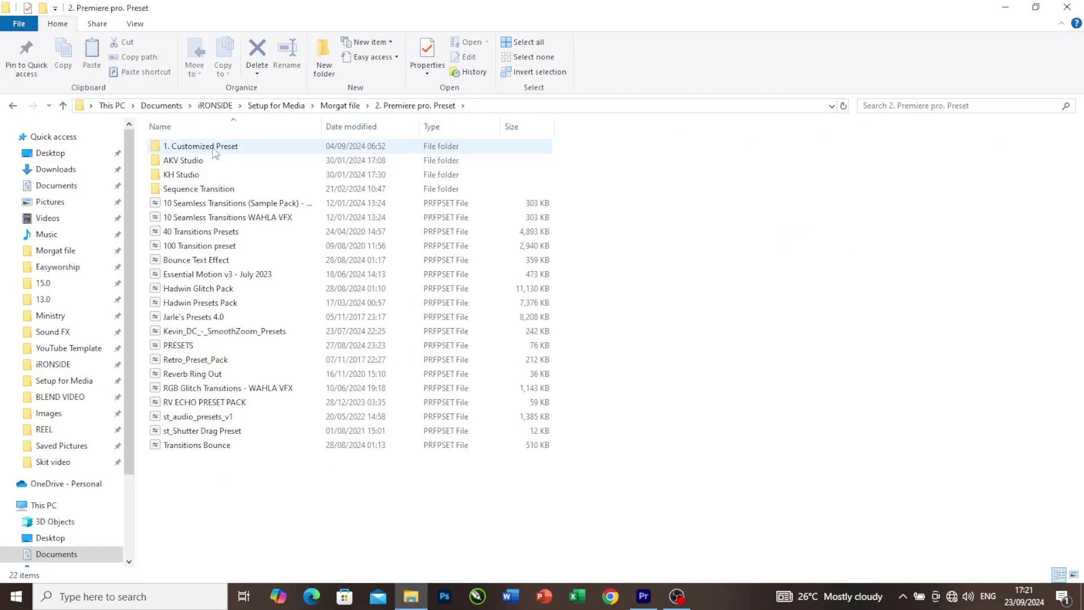
Open the '1. Customized Preset' folder inside the Dawiet Sound folder.
double_click(205, 146)
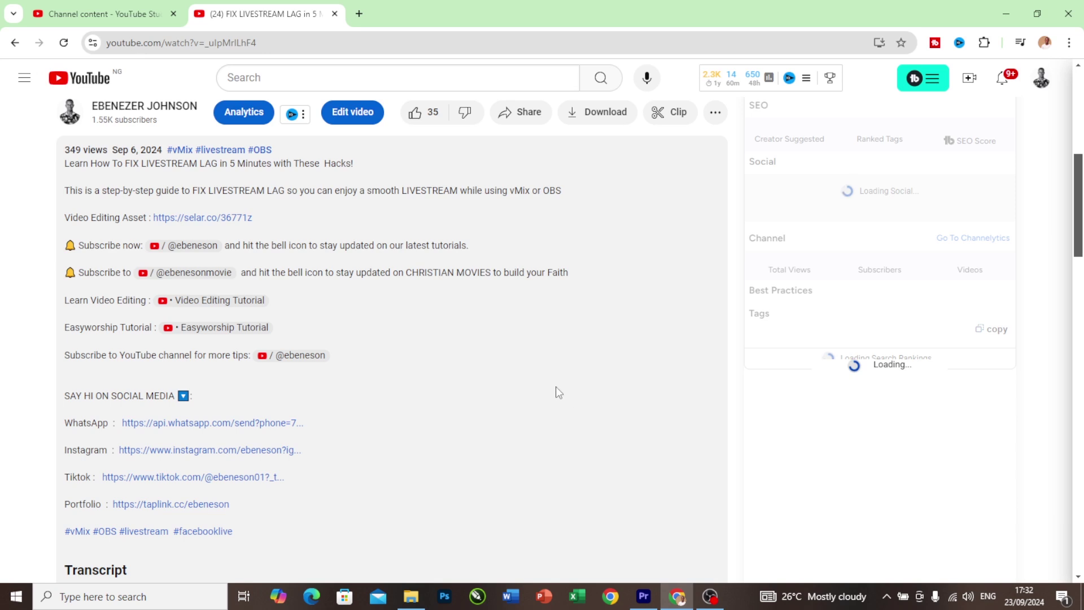
Follow the selar.co link under 'Video Editing Asset' to the Video Editors Bundle page.
click(227, 221)
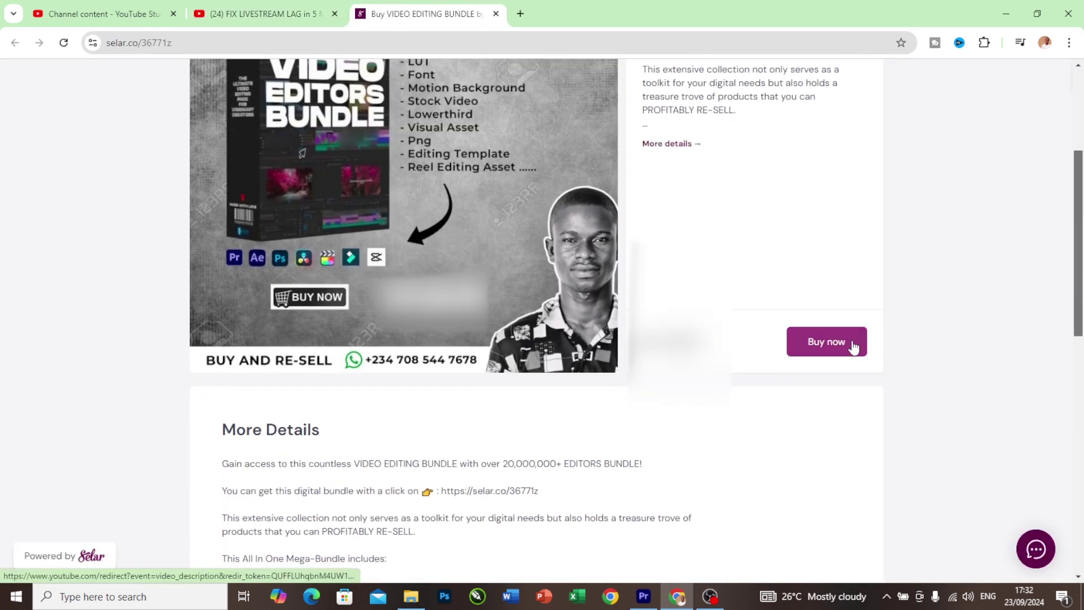